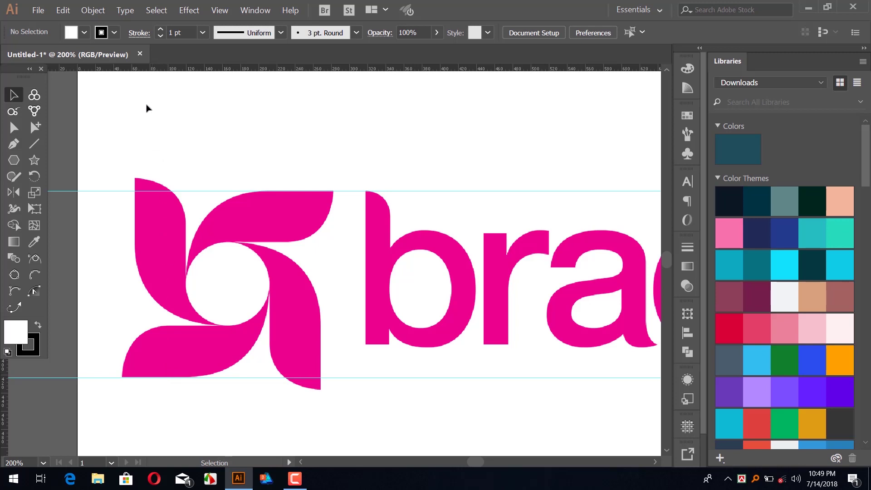
# Add vertical guides at the left and right petals' outer edges and the top petal's right tip, plus a horizontal guide atop the left petal
pyautogui.moveTo(154, 70); pyautogui.dragTo(136, 246)
pyautogui.moveTo(208, 70); pyautogui.dragTo(321, 338)
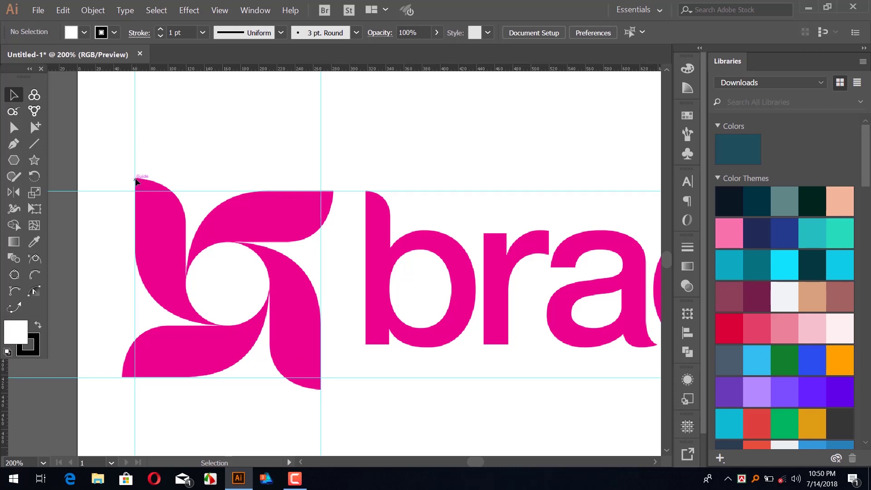
pyautogui.scroll(3, 137, 180)
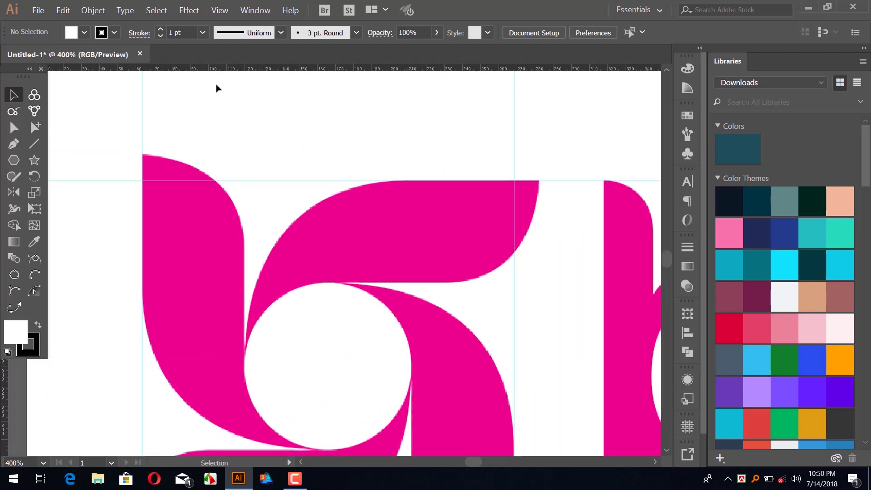
pyautogui.moveTo(221, 69); pyautogui.dragTo(151, 155)
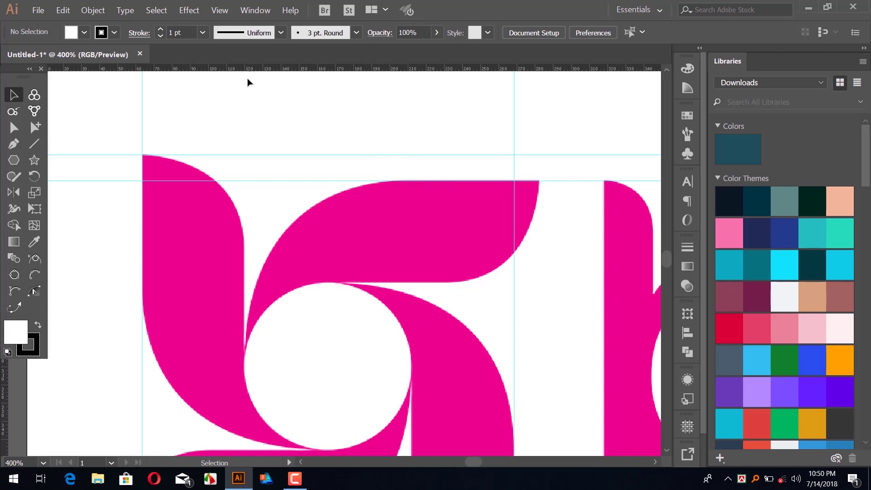
pyautogui.moveTo(247, 69); pyautogui.dragTo(539, 184)
# Add a horizontal guide at the right petal's lower tip and a vertical guide at the bottom petal's left tip
pyautogui.press('alt')
pyautogui.scroll(-4, 466, 247)
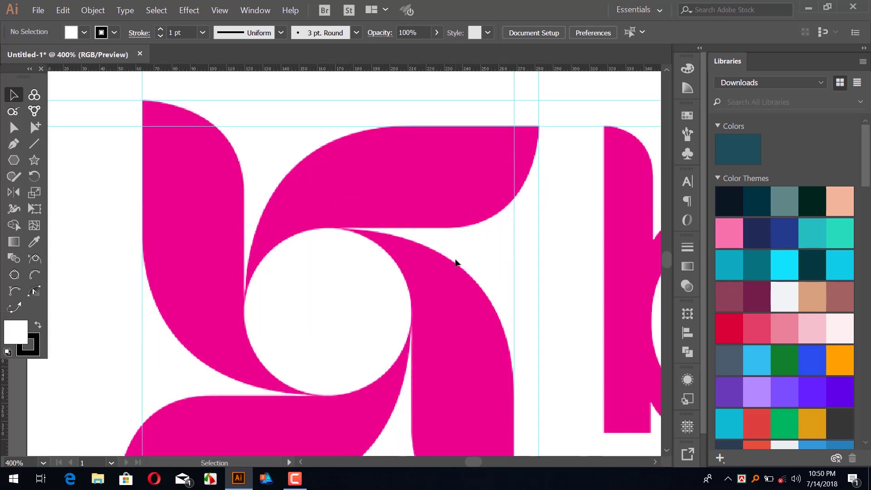
pyautogui.scroll(-2, 393, 159)
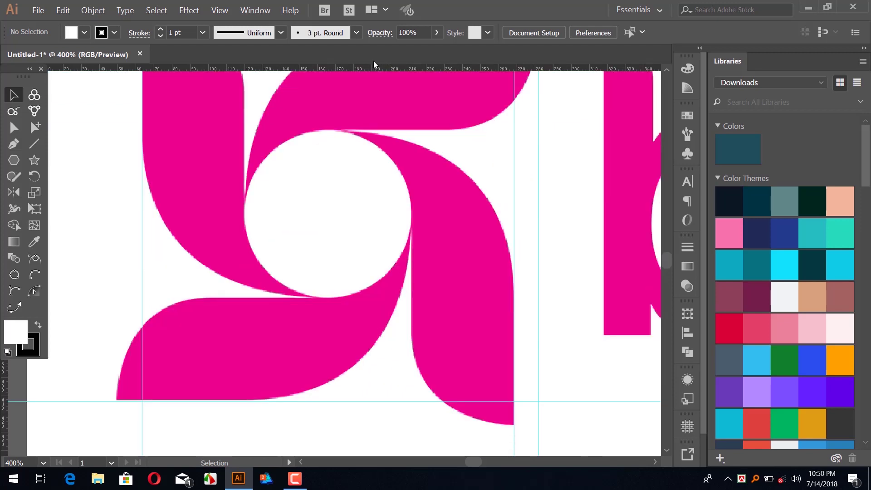
pyautogui.moveTo(375, 72); pyautogui.dragTo(513, 427)
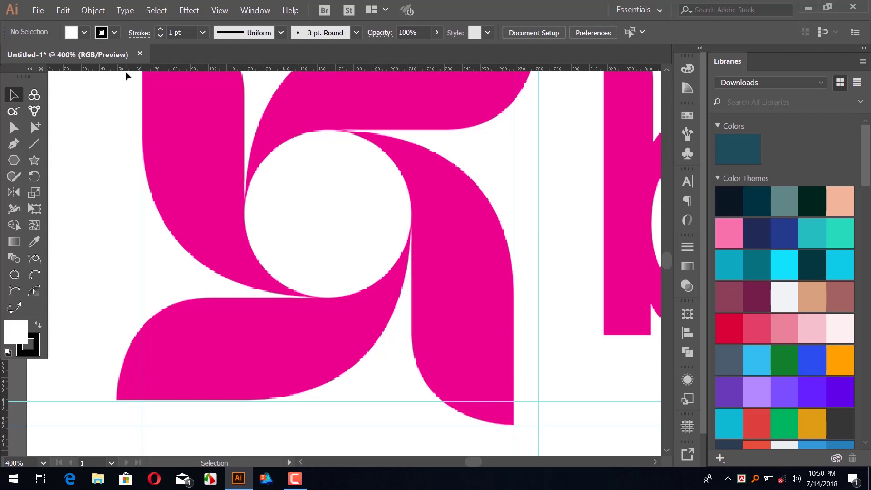
pyautogui.moveTo(128, 70); pyautogui.dragTo(116, 402)
# Draw a circle spanning the inner guides around the logo mark and remove its fill, keeping the black stroke
pyautogui.scroll(4, 217, 292)
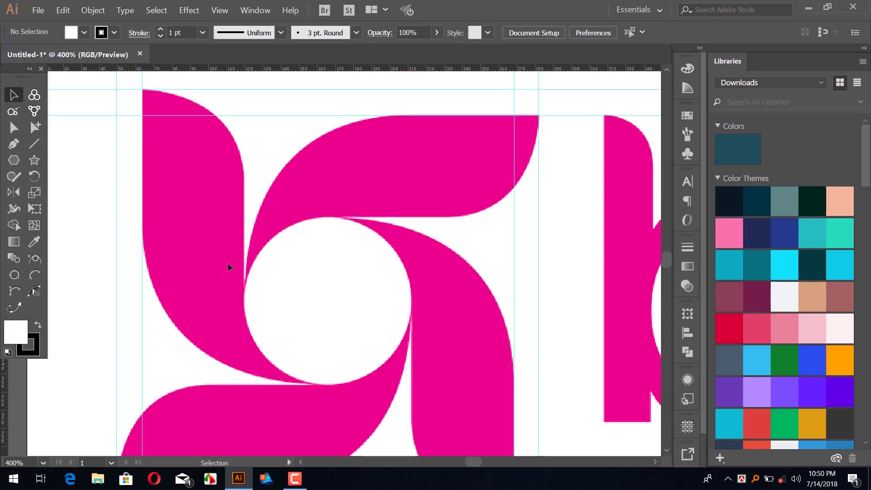
pyautogui.moveTo(390, 272); pyautogui.dragTo(369, 260)
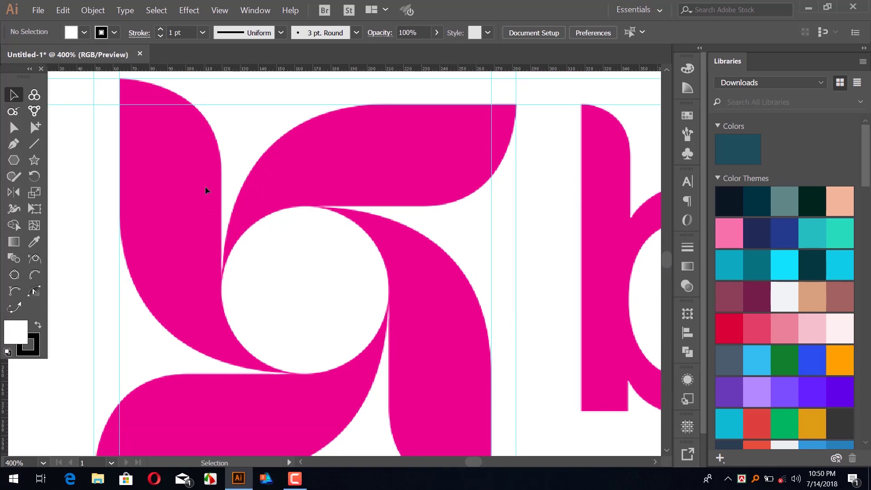
pyautogui.press('l')
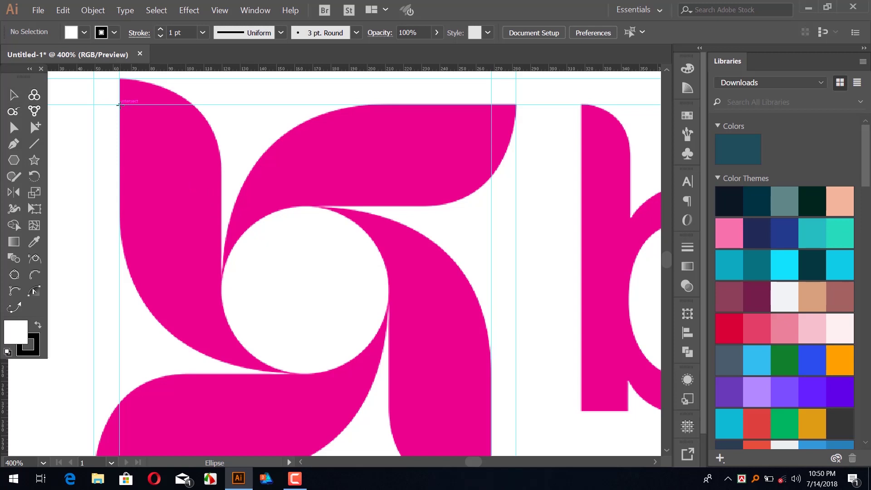
pyautogui.moveTo(119, 104); pyautogui.dragTo(491, 281)
pyautogui.scroll(2, 454, 308)
pyautogui.scroll(2, 454, 308)
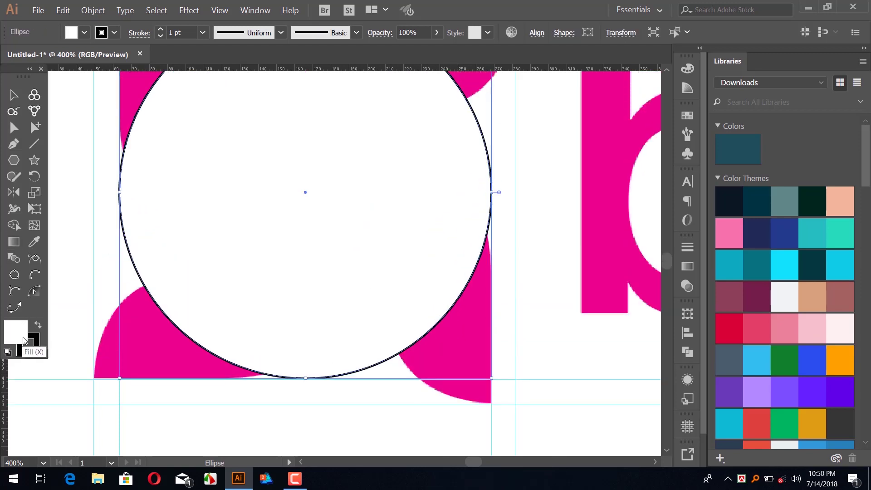
pyautogui.press('/')
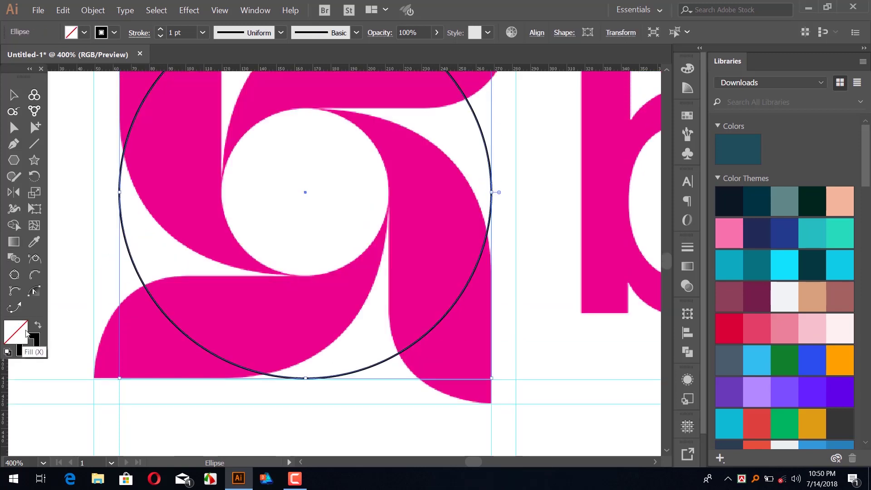
# Scale the circle down from its centre to match the white circle in the middle of the mark
pyautogui.click(13, 95)
pyautogui.moveTo(493, 379); pyautogui.dragTo(491, 378)
pyautogui.moveTo(443, 334); pyautogui.dragTo(439, 328)
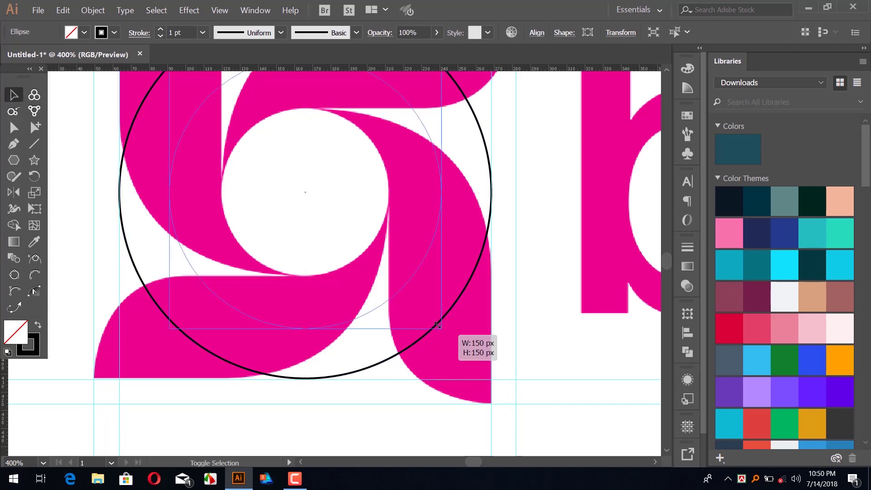
pyautogui.moveTo(412, 286); pyautogui.dragTo(407, 277)
pyautogui.scroll(2, 393, 334)
pyautogui.click(489, 261)
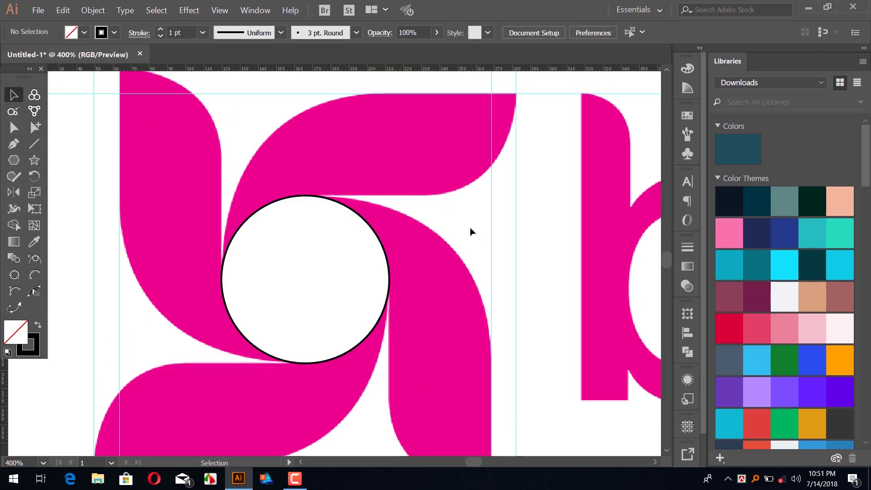
# Draw an unfilled rectangle over the top petal, from its upper right tip to the level of the circle's top, extending past its left side
pyautogui.scroll(1, 471, 232)
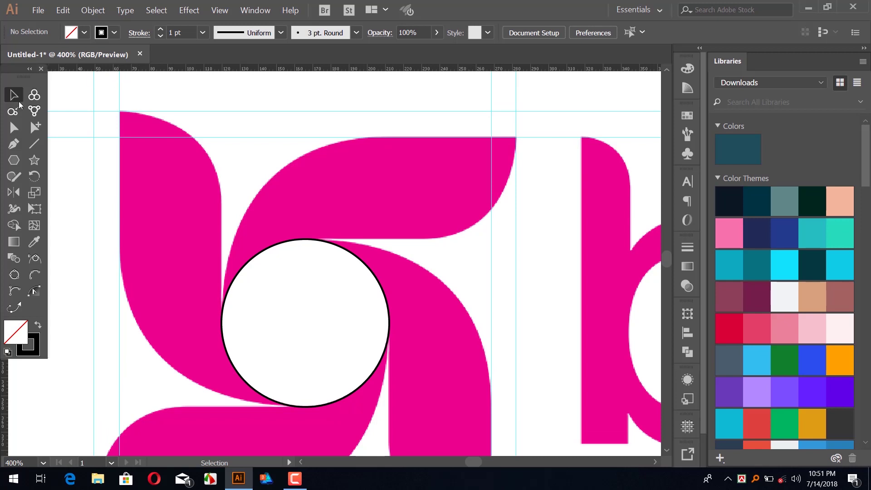
pyautogui.press('m')
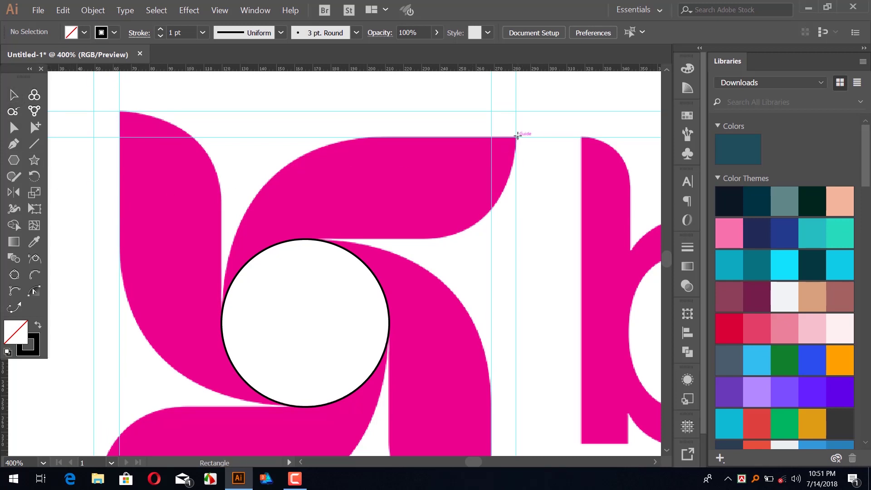
pyautogui.moveTo(516, 137)
pyautogui.mouseDown()
pyautogui.moveTo(309, 239)
pyautogui.moveTo(209, 239)
pyautogui.mouseUp()
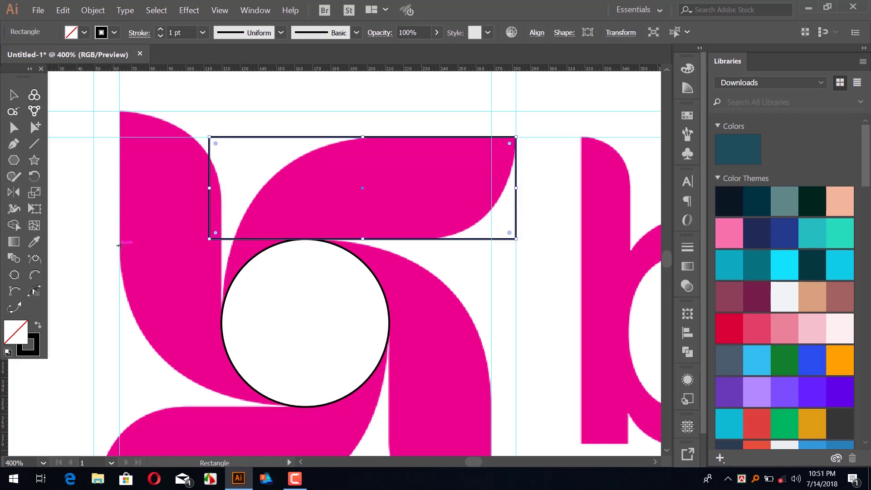
pyautogui.press('v')
pyautogui.click(159, 252)
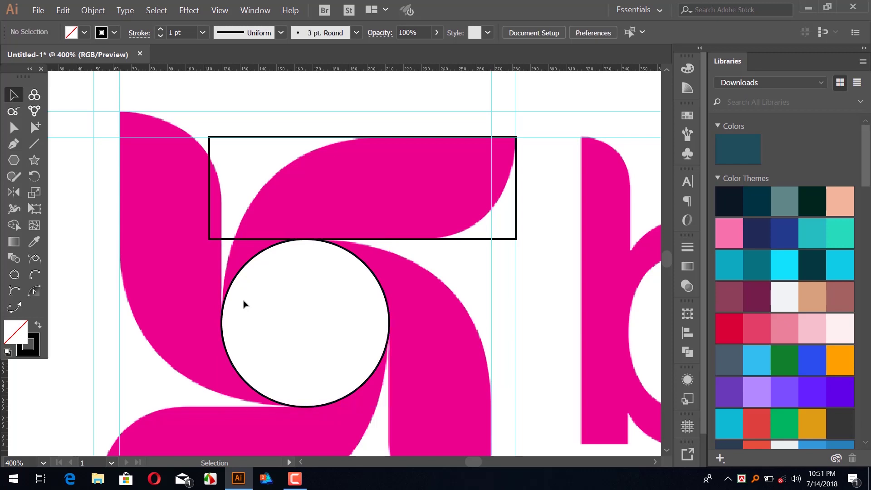
# Trace the top petal's upper left edge with a Pen tool curve from the circle's leftmost point to above the rectangle's upper edge
pyautogui.press('p')
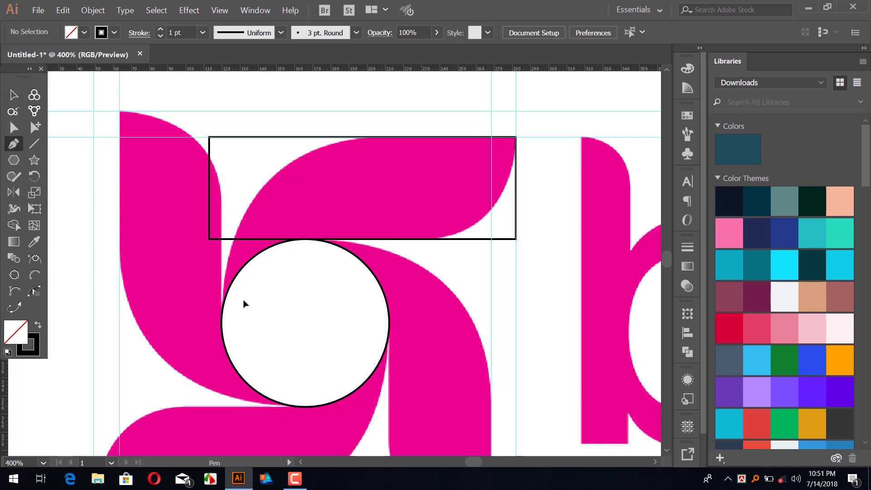
pyautogui.click(222, 324)
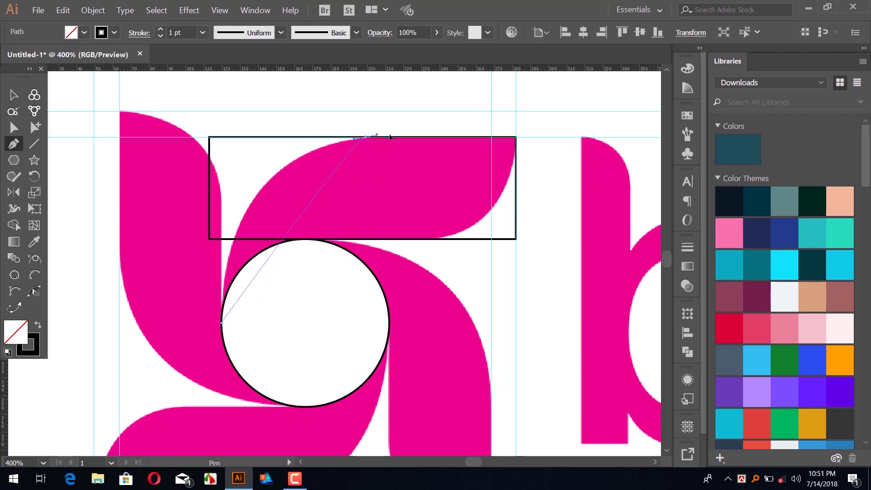
pyautogui.moveTo(365, 136); pyautogui.dragTo(478, 130)
pyautogui.hotkey('ctrl', 'z')
pyautogui.moveTo(265, 189); pyautogui.dragTo(308, 137)
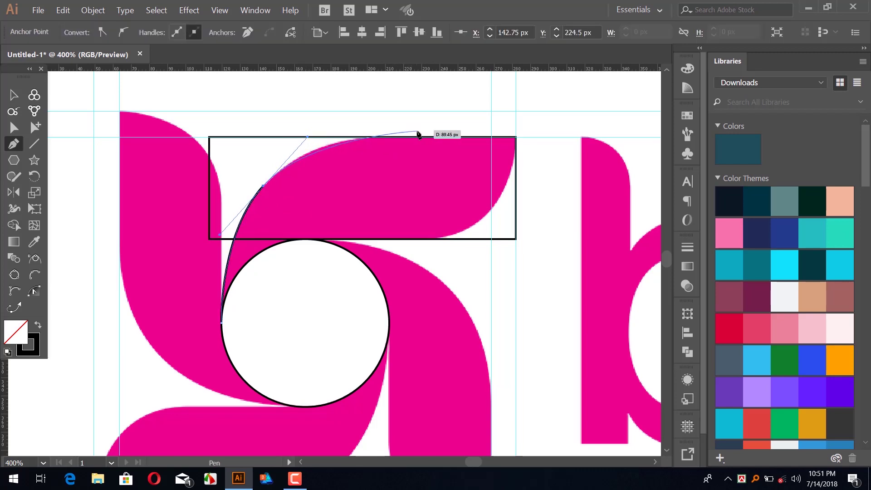
pyautogui.moveTo(460, 122); pyautogui.dragTo(517, 120)
pyautogui.press('Right')
pyautogui.press('Right')
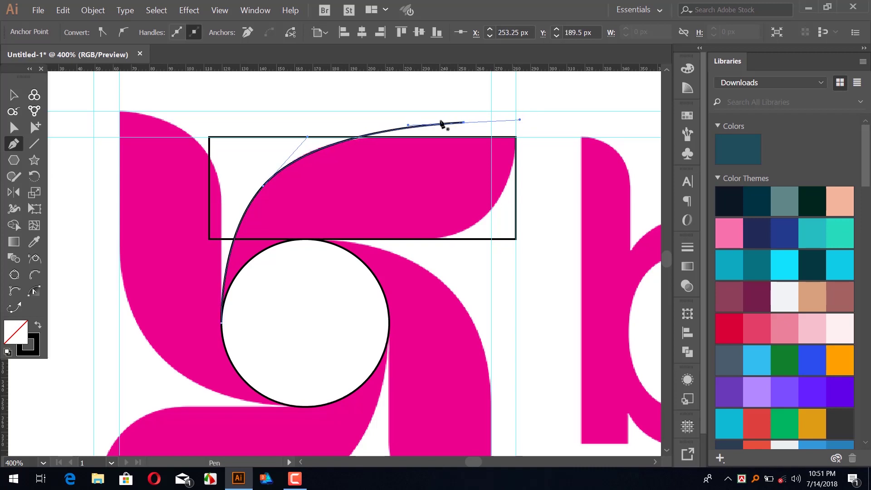
# Level the handle at the traced curve's upper end and nudge that end anchor down closer to the rectangle
pyautogui.press('a')
pyautogui.moveTo(408, 125); pyautogui.dragTo(400, 122)
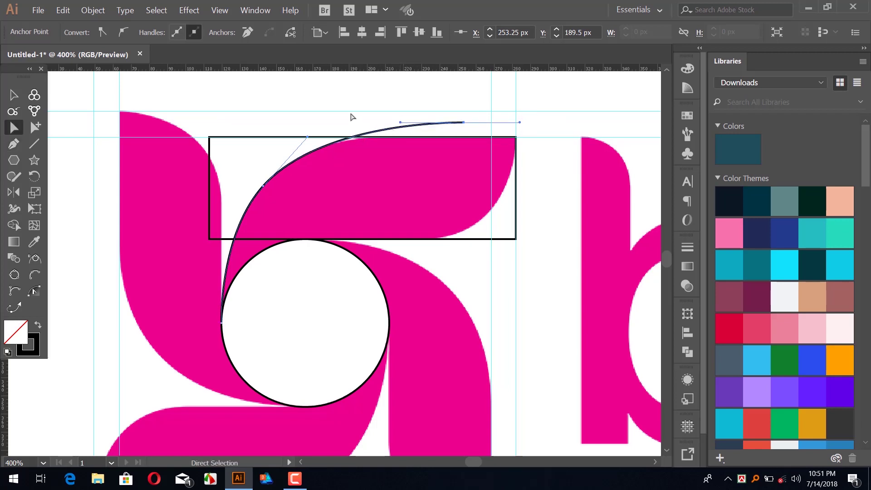
pyautogui.press('Down')
pyautogui.press('Down')
pyautogui.press('Down')
pyautogui.press('Down')
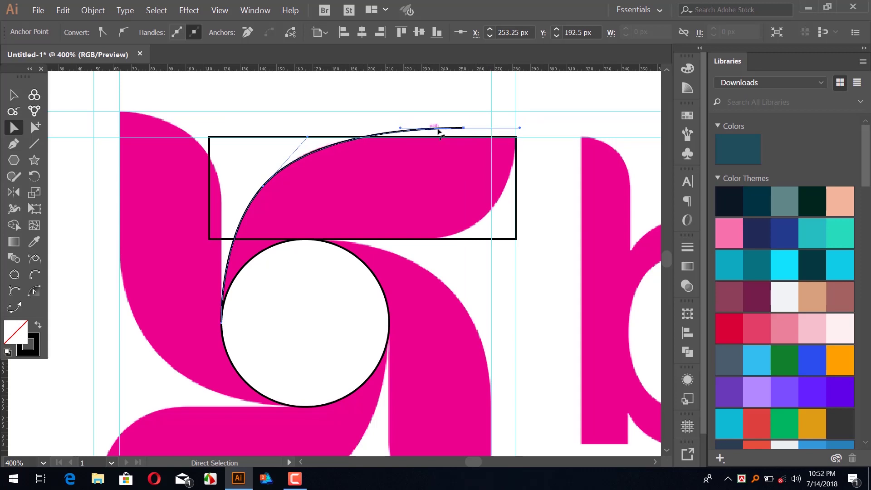
pyautogui.press('Up')
pyautogui.click(379, 111)
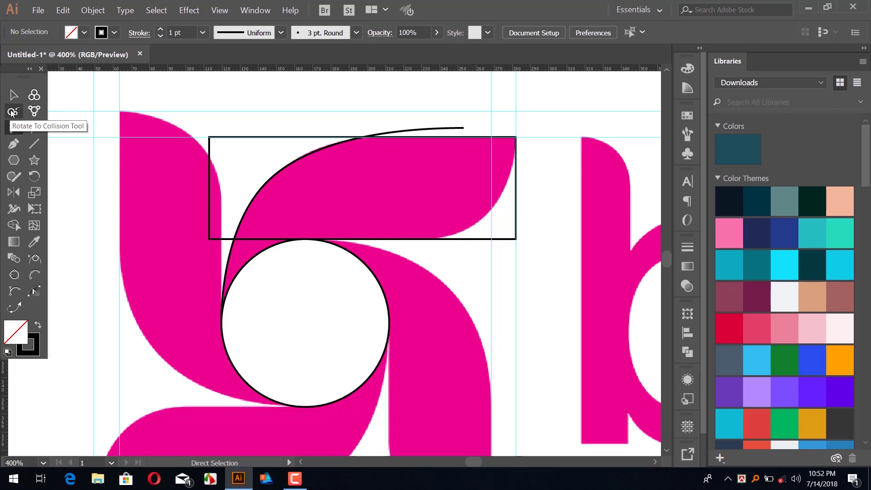
# Round the rectangle's lower right corner by 52.25 px to follow the top petal's curve
pyautogui.click(516, 238)
pyautogui.moveTo(509, 234); pyautogui.dragTo(402, 164)
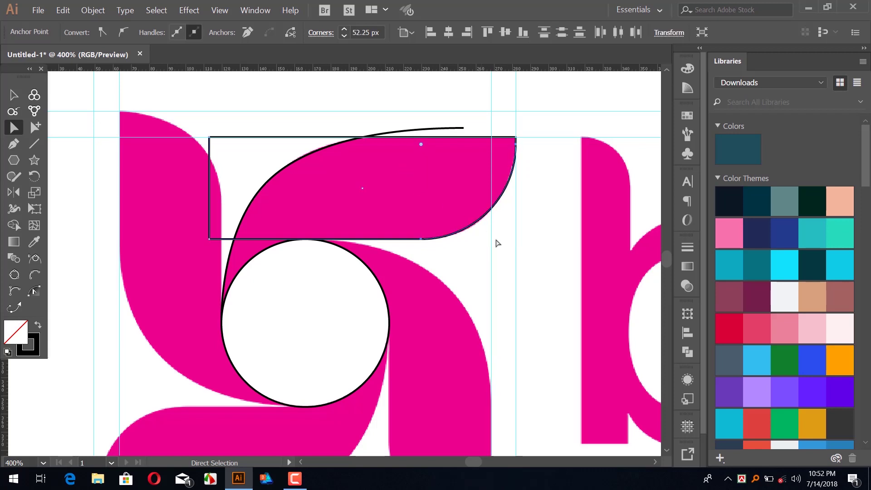
pyautogui.click(530, 274)
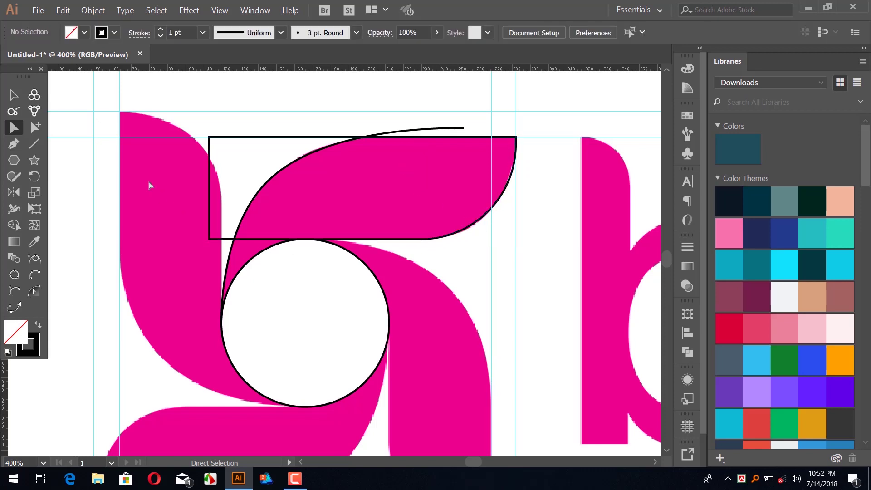
# Reposition the traced curve's upper end anchor at about X 256.8 px, Y 193.5 px to fit the petal edge
pyautogui.click(293, 166)
pyautogui.hotkey('ctrl', '+')
pyautogui.hotkey('ctrl', '+')
pyautogui.hotkey('ctrl', '+')
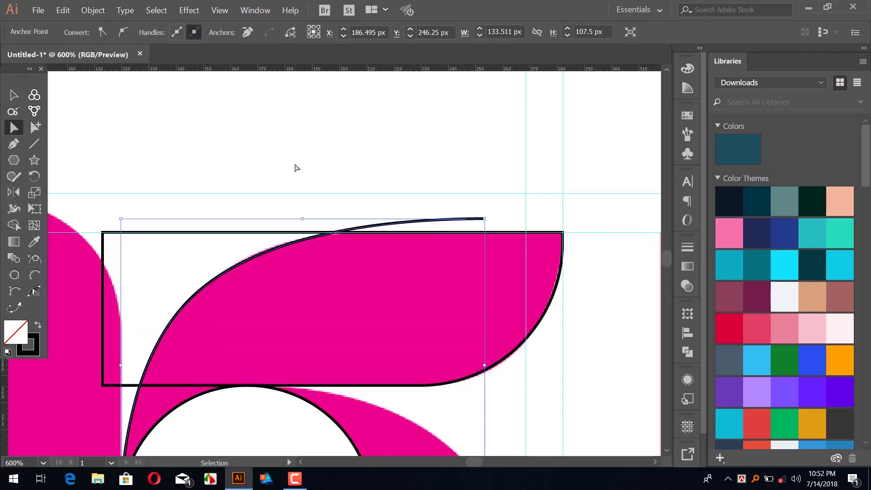
pyautogui.hscroll(5, 341, 222)
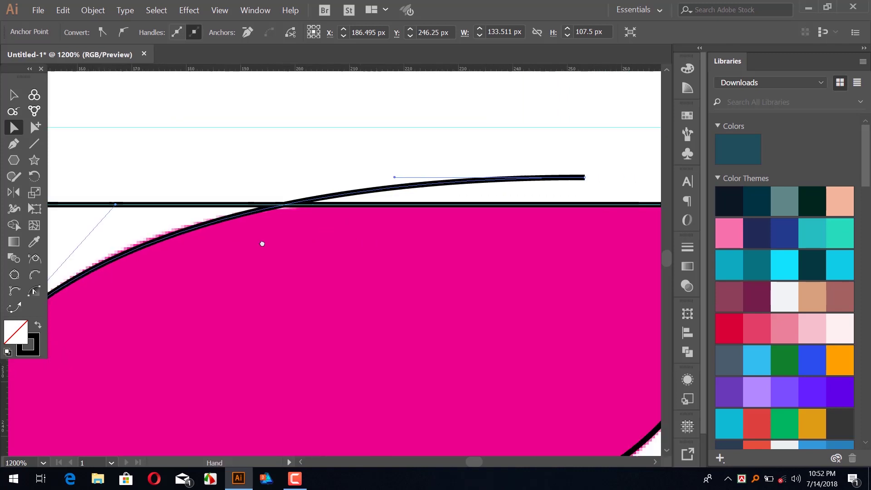
pyautogui.moveTo(484, 180); pyautogui.dragTo(504, 182)
pyautogui.moveTo(276, 184); pyautogui.dragTo(492, 146)
pyautogui.moveTo(229, 168); pyautogui.dragTo(246, 147)
pyautogui.moveTo(391, 160); pyautogui.dragTo(223, 173)
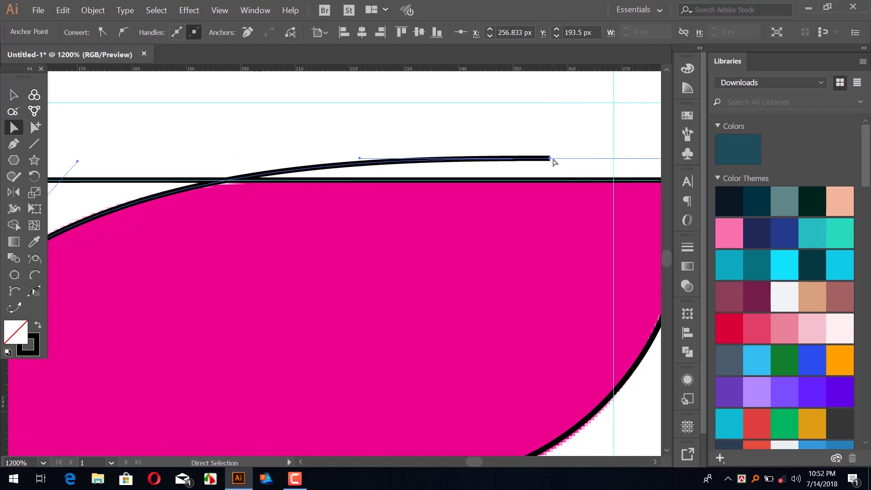
# Move the curve's upper end anchor to about X 260.8 px, Y 195.5 px and raise its left handle to fit the petal edge
pyautogui.press('Right')
pyautogui.press('Right')
pyautogui.press('Right')
pyautogui.press('Right')
pyautogui.moveTo(570, 159); pyautogui.dragTo(571, 168)
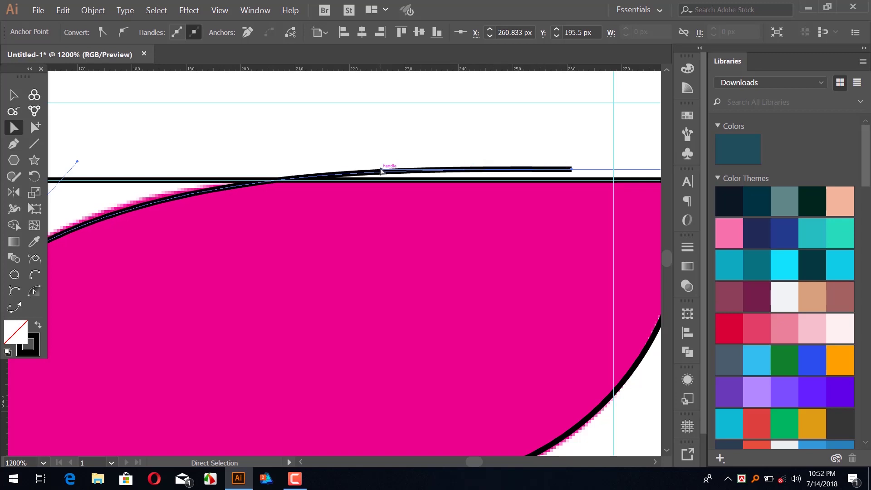
pyautogui.moveTo(380, 170); pyautogui.dragTo(365, 162)
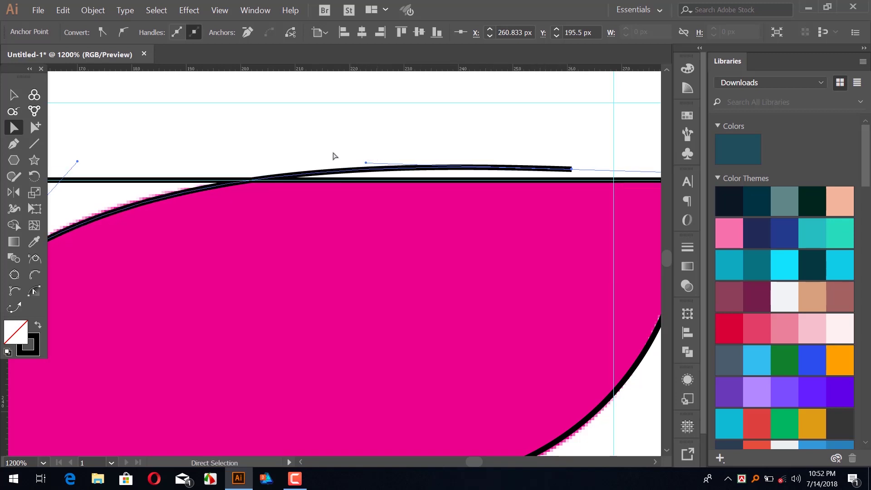
pyautogui.click(308, 145)
# Extend the traced curve's lower end with a short straight Pen segment reaching inside the circle
pyautogui.hotkey('ctrl', '-')
pyautogui.hotkey('ctrl', '-')
pyautogui.hotkey('ctrl', '-')
pyautogui.hotkey('ctrl', '-')
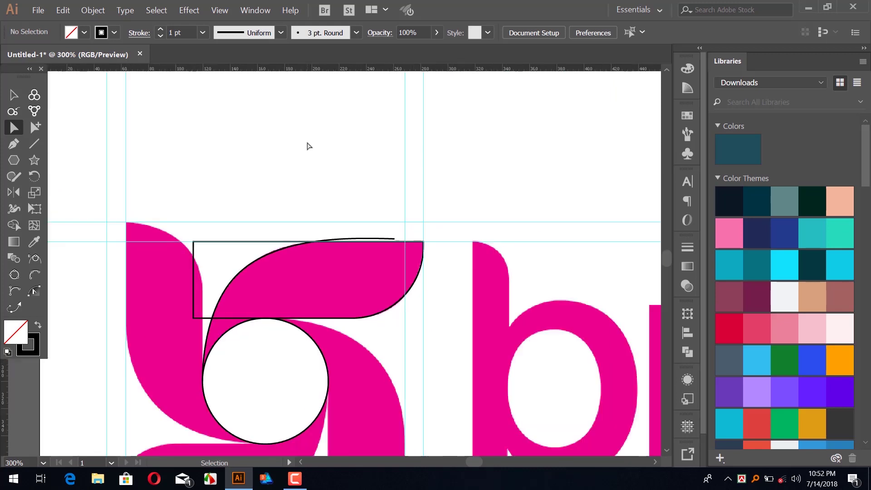
pyautogui.moveTo(327, 177); pyautogui.dragTo(340, 153)
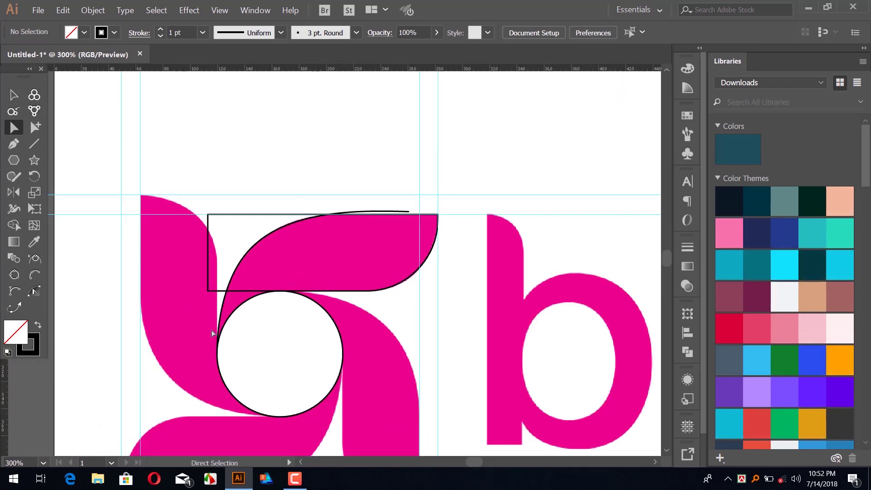
pyautogui.hotkey('ctrl', '+')
pyautogui.hotkey('ctrl', '+')
pyautogui.hotkey('ctrl', '+')
pyautogui.moveTo(270, 244); pyautogui.dragTo(364, 87)
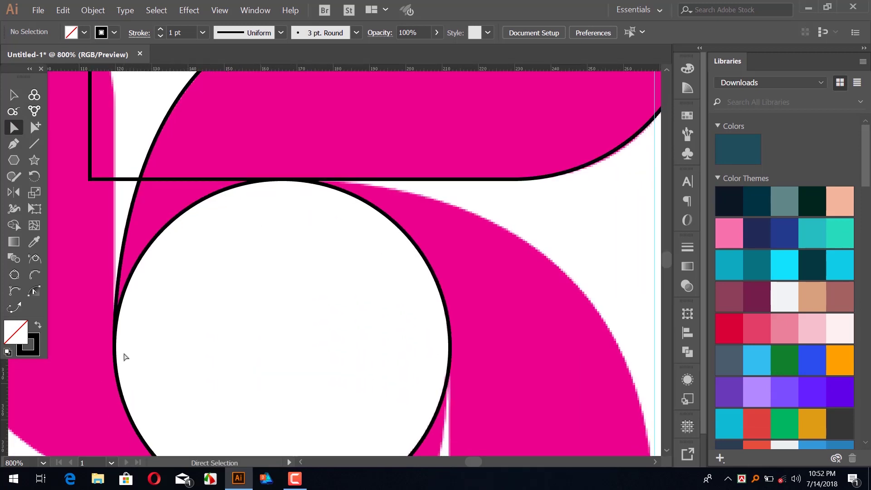
pyautogui.click(116, 307)
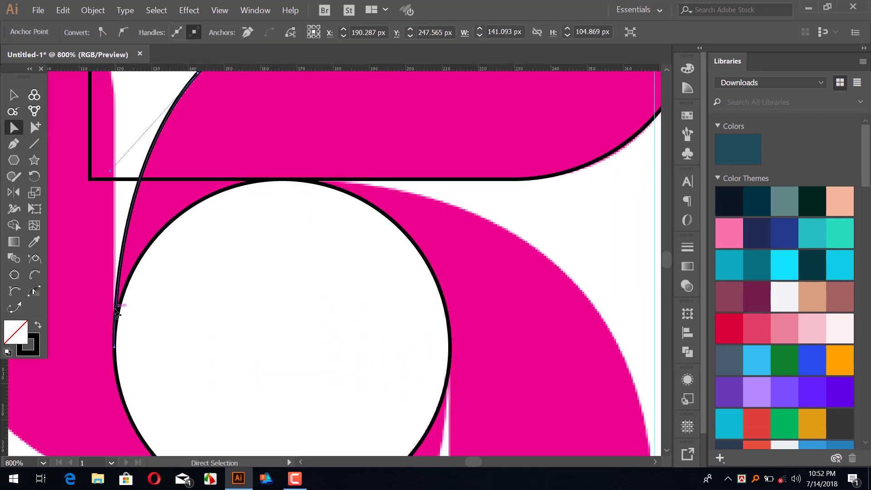
pyautogui.press('p')
pyautogui.click(115, 346)
pyautogui.click(152, 359)
pyautogui.keyDown('ctrl'); pyautogui.click(238, 352); pyautogui.keyUp('ctrl')
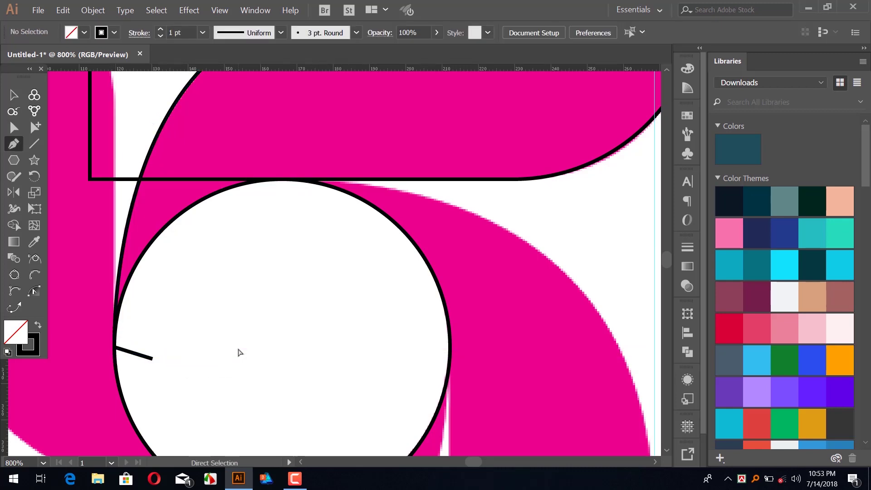
# Place a vertical and a horizontal guide crossing at the circle's centre
pyautogui.hotkey('ctrl', '-')
pyautogui.hotkey('ctrl', '-')
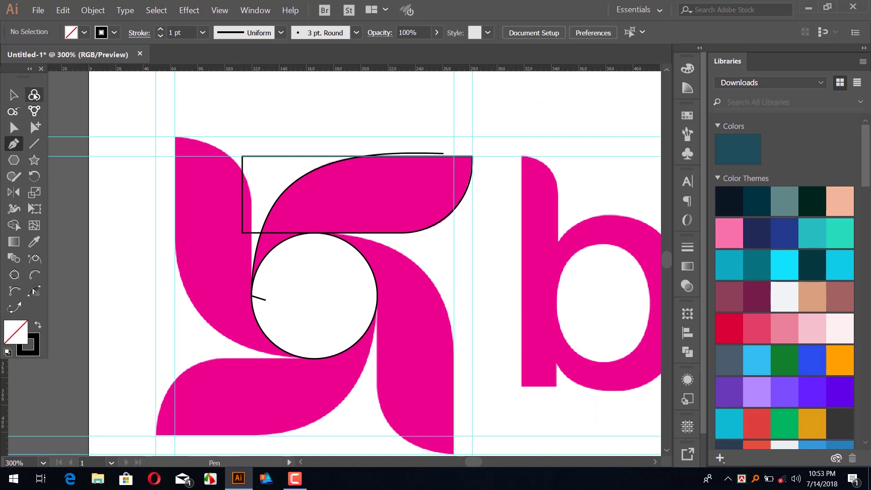
pyautogui.click(13, 95)
pyautogui.moveTo(252, 121); pyautogui.dragTo(477, 351)
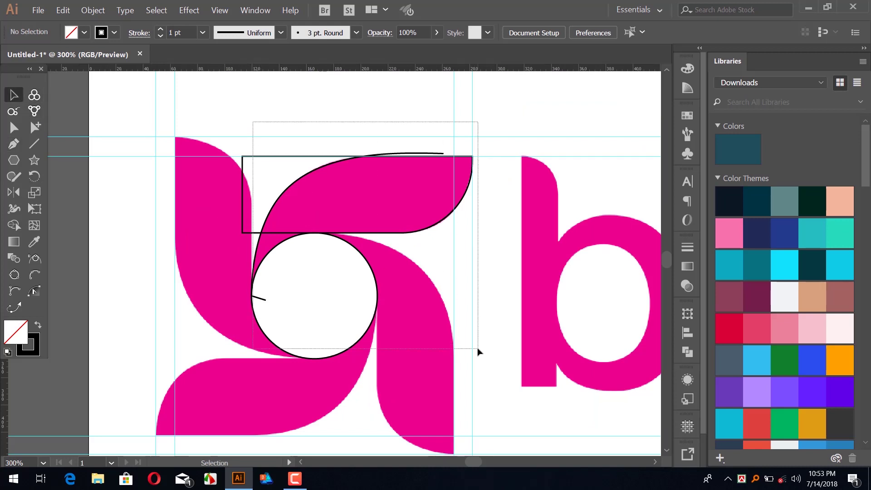
pyautogui.moveTo(459, 328); pyautogui.dragTo(459, 328)
pyautogui.click(519, 339)
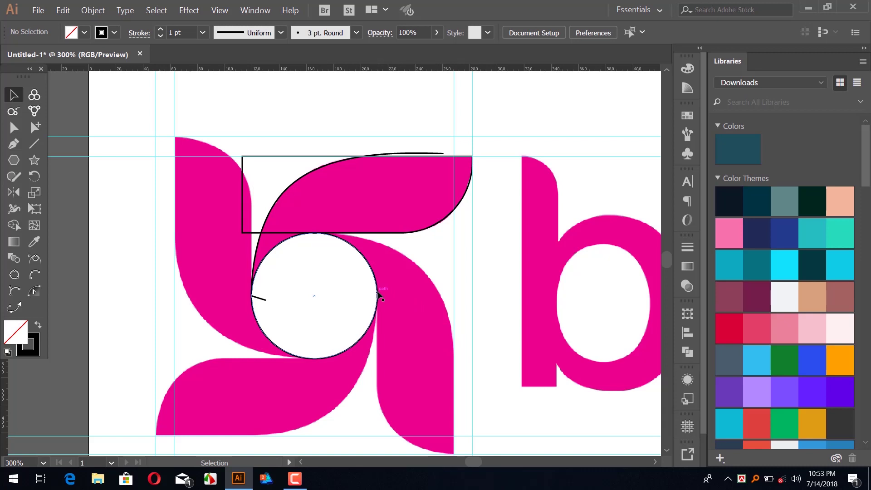
pyautogui.click(380, 296)
pyautogui.moveTo(318, 68); pyautogui.dragTo(315, 296)
pyautogui.moveTo(268, 70); pyautogui.dragTo(341, 320)
pyautogui.press('alt')
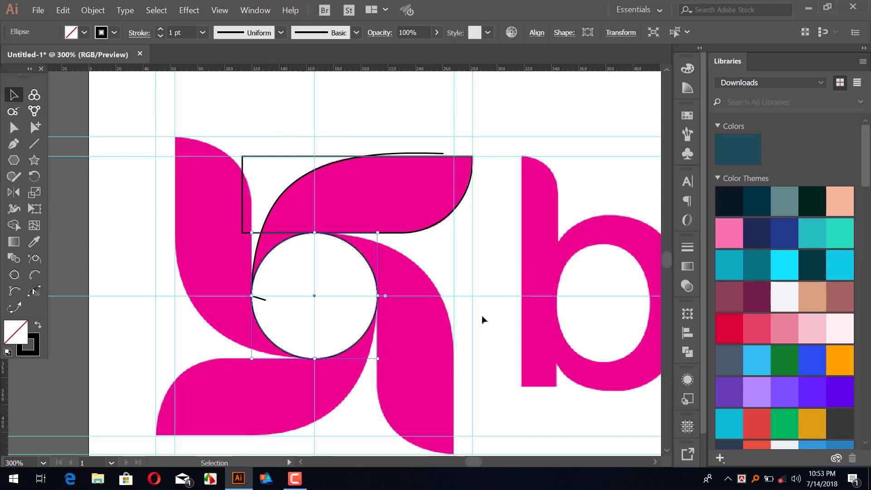
# Select all the outlines and merge the top petal's body with its narrow tip beside the circle using Shape Builder
pyautogui.click(466, 275)
pyautogui.moveTo(181, 97); pyautogui.dragTo(455, 383)
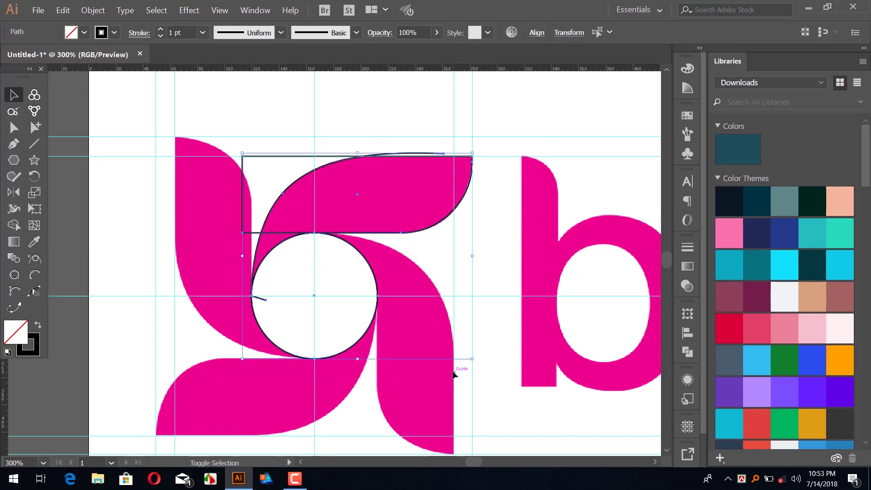
pyautogui.hotkey('shift', 'm')
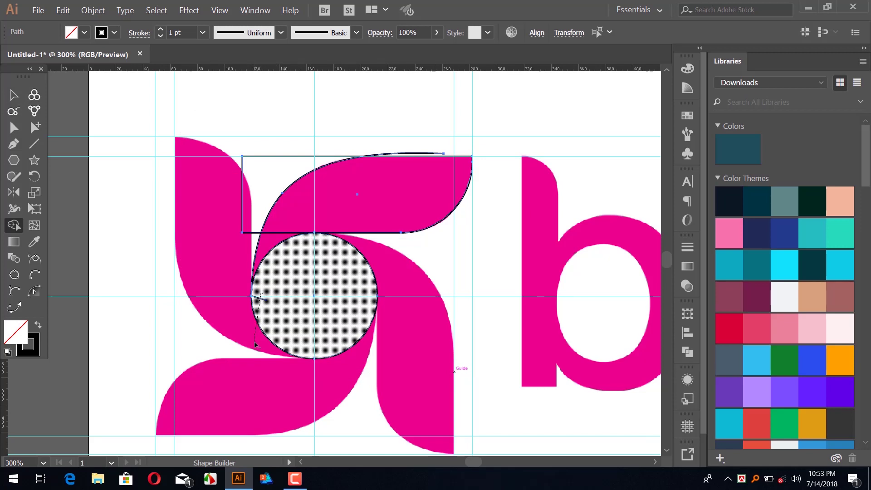
pyautogui.moveTo(255, 345); pyautogui.dragTo(255, 345)
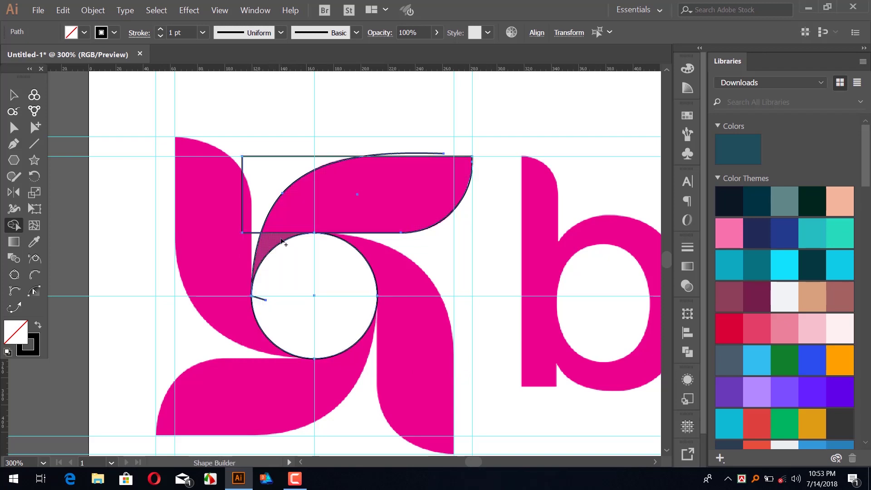
pyautogui.moveTo(283, 240); pyautogui.dragTo(293, 224)
# Remove the rectangle's excess corner, the curve's overhanging end and the leftover circle with Shape Builder, keeping only the petal outline
pyautogui.keyDown('alt'); pyautogui.click(262, 197); pyautogui.keyUp('alt')
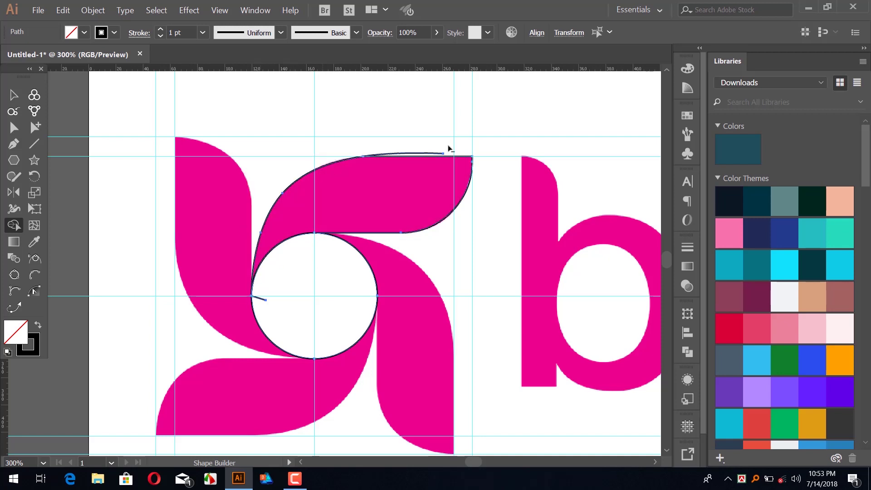
pyautogui.keyDown('alt'); pyautogui.click(427, 154); pyautogui.keyUp('alt')
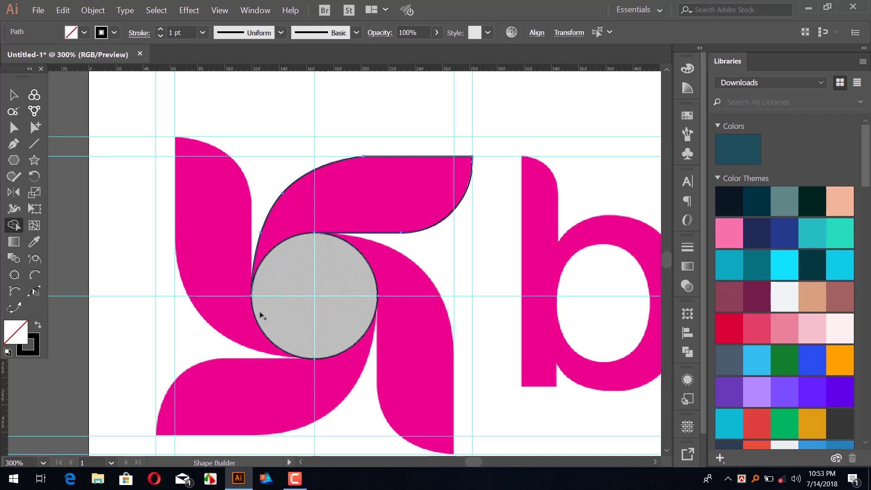
pyautogui.moveTo(255, 365); pyautogui.dragTo(252, 367)
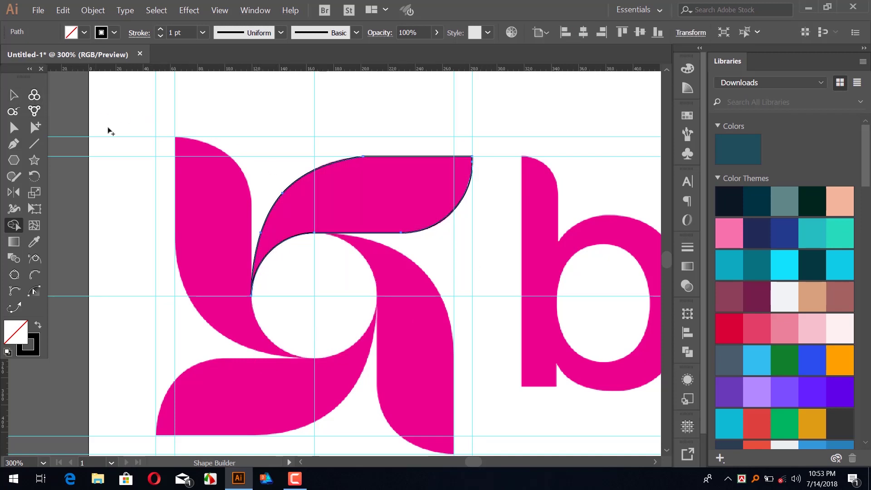
# Round the petal's corner where the traced curve meets the straight upper edge by 84.28 px
pyautogui.press('a')
pyautogui.click(194, 111)
pyautogui.hotkey('ctrl', '=')
pyautogui.hotkey('ctrl', '=')
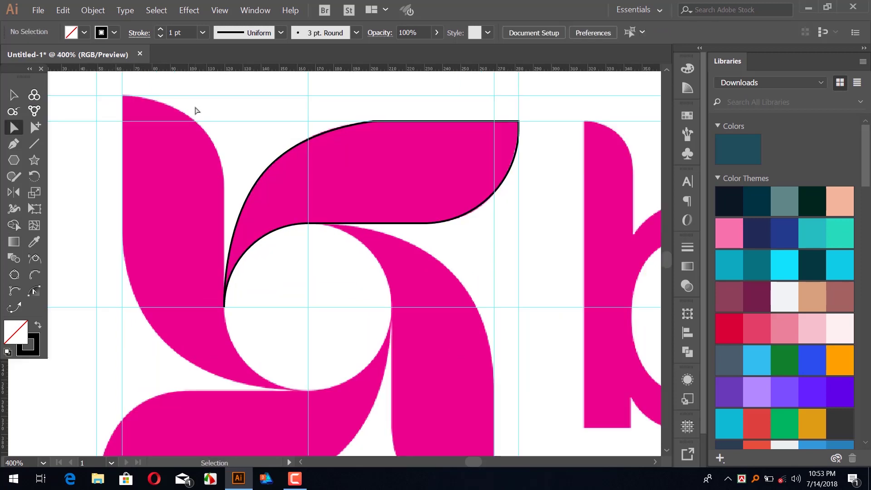
pyautogui.moveTo(358, 146); pyautogui.dragTo(320, 297)
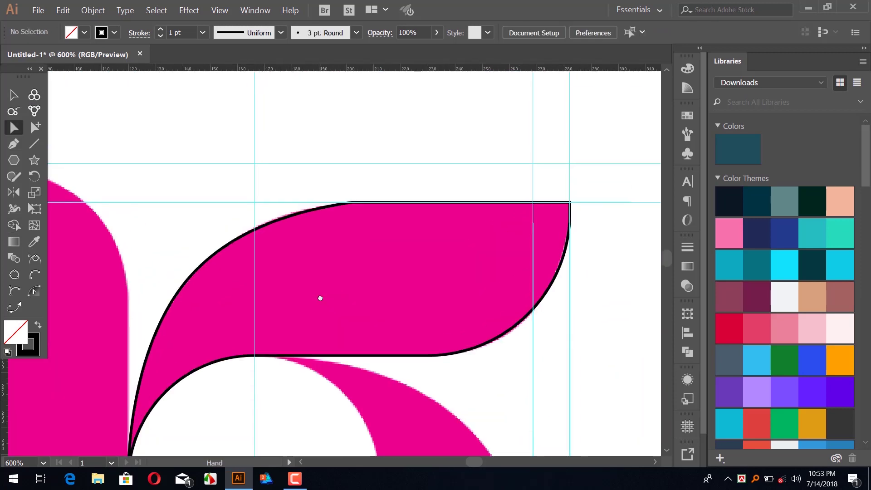
pyautogui.click(354, 203)
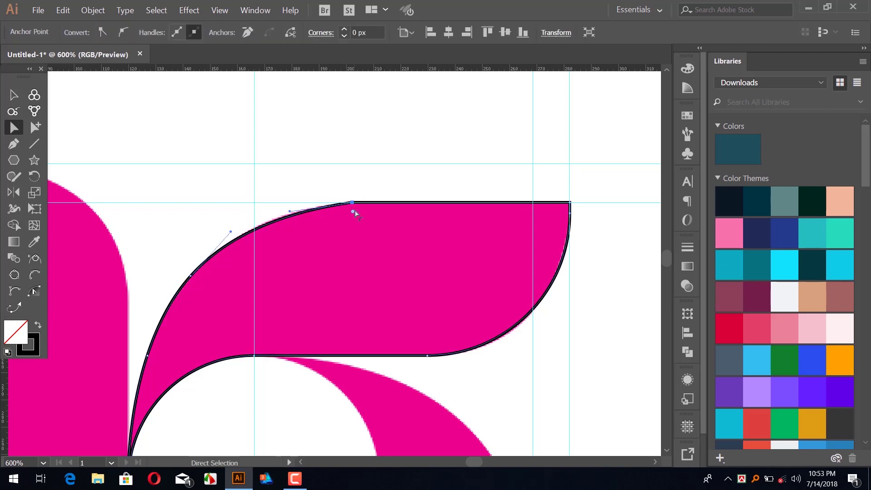
pyautogui.moveTo(352, 211); pyautogui.dragTo(428, 427)
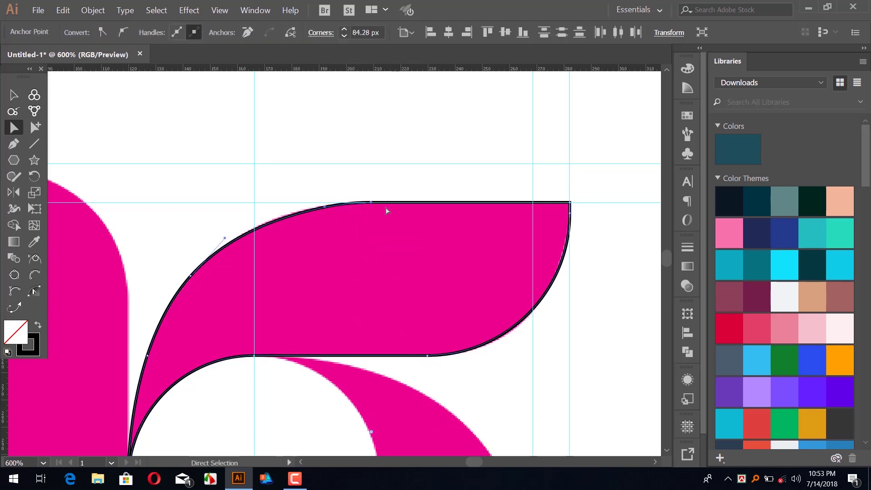
pyautogui.click(375, 182)
# Fill the top petal outline with the logo's pink, sampled using the Eyedropper, and deselect it
pyautogui.hotkey('ctrl', '-')
pyautogui.hotkey('ctrl', '-')
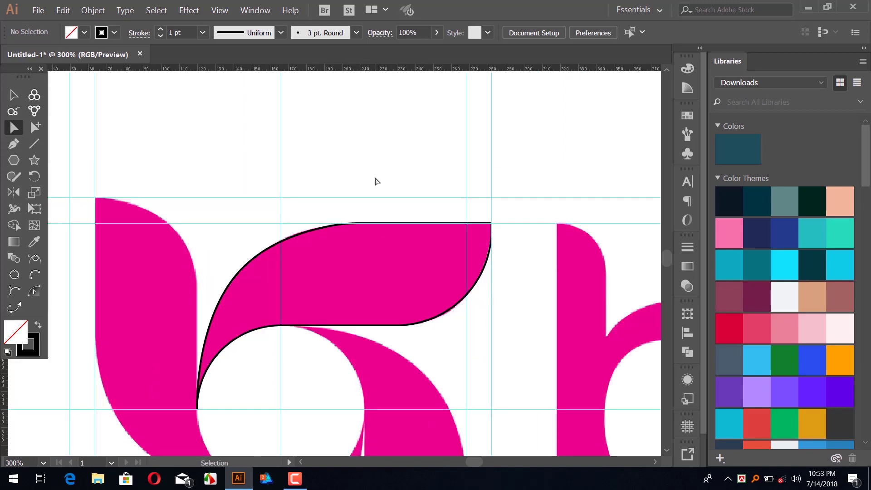
pyautogui.click(14, 95)
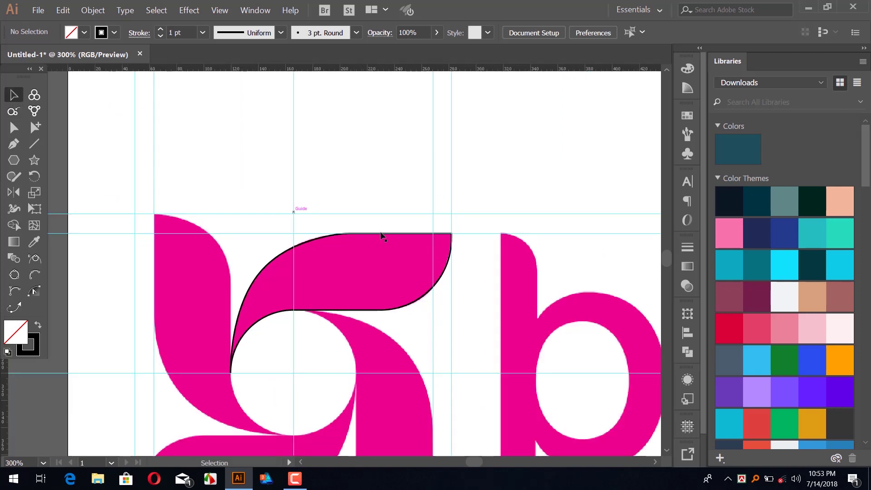
pyautogui.click(397, 235)
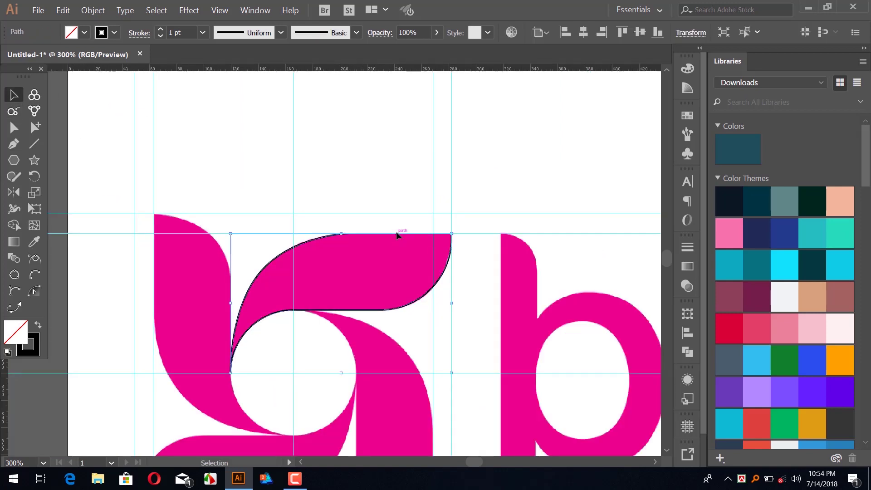
pyautogui.press('i')
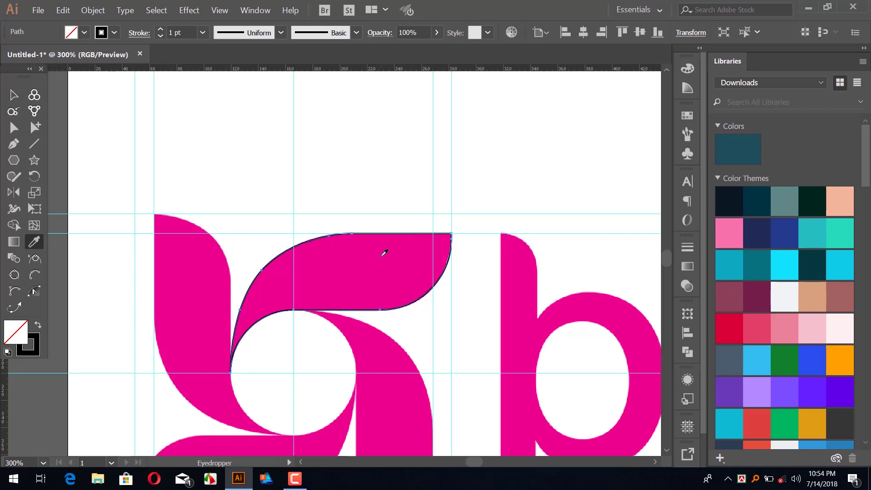
pyautogui.click(383, 254)
pyautogui.click(13, 94)
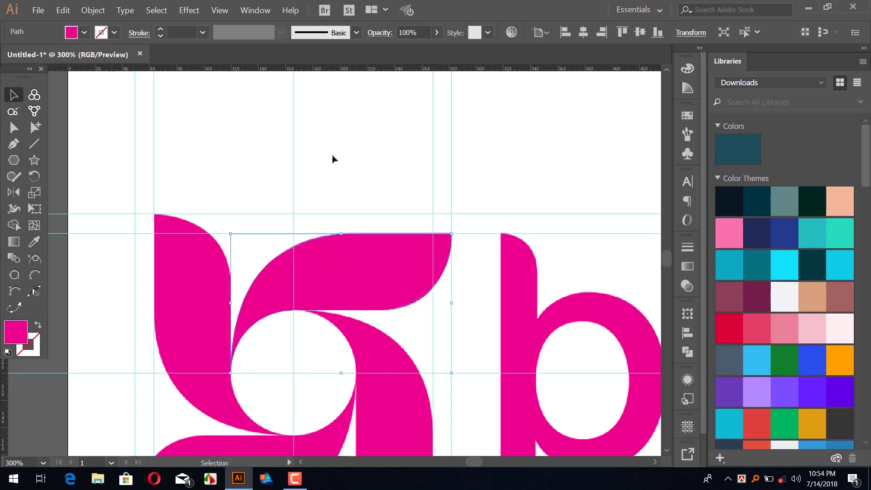
pyautogui.moveTo(368, 274); pyautogui.dragTo(459, 86)
pyautogui.hotkey('ctrl', 'z')
pyautogui.click(392, 169)
pyautogui.press('space')
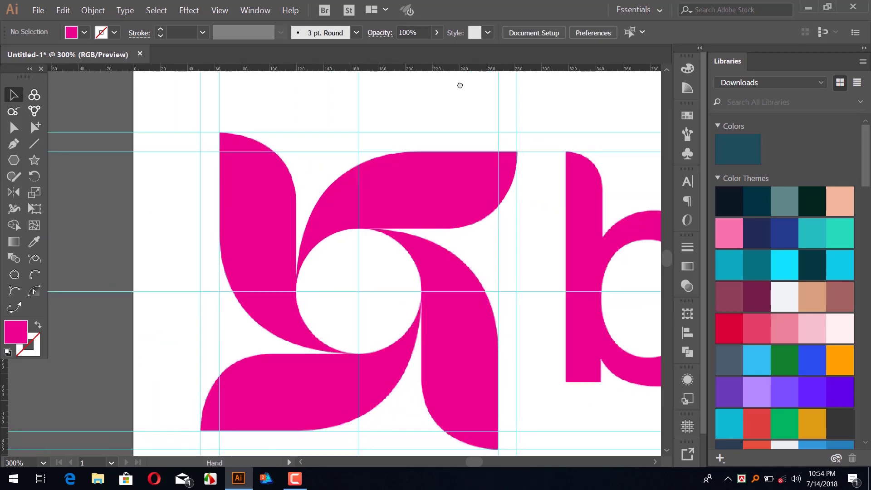
# Create a copy of the top petal rotated 90° about the intersection of the two centre guides
pyautogui.click(447, 181)
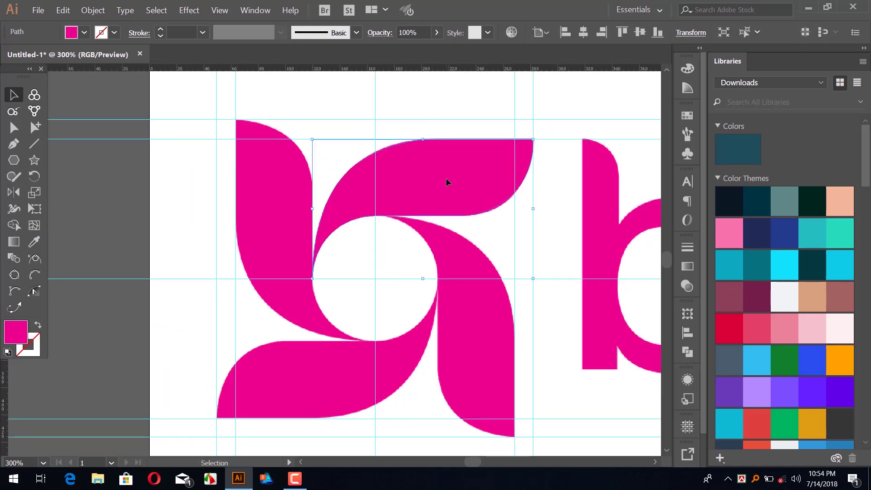
pyautogui.click(34, 176)
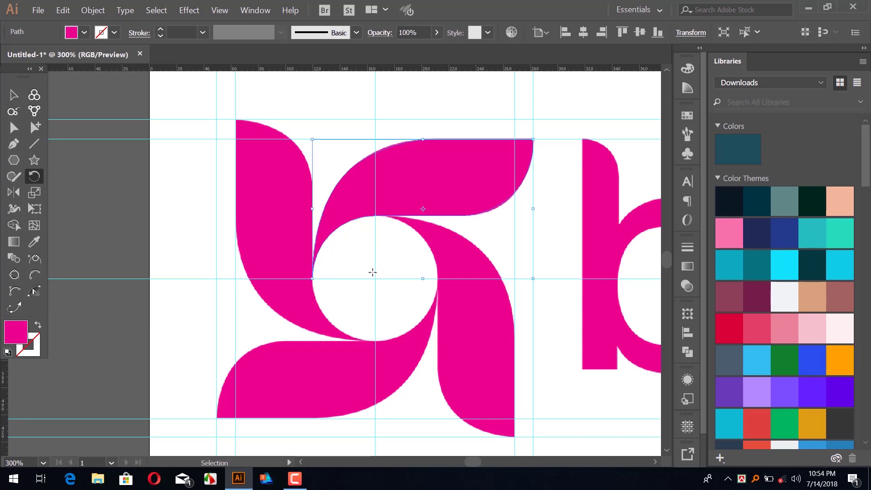
pyautogui.hotkey('ctrl', '+')
pyautogui.hotkey('ctrl', '+')
pyautogui.moveTo(311, 308); pyautogui.dragTo(378, 176)
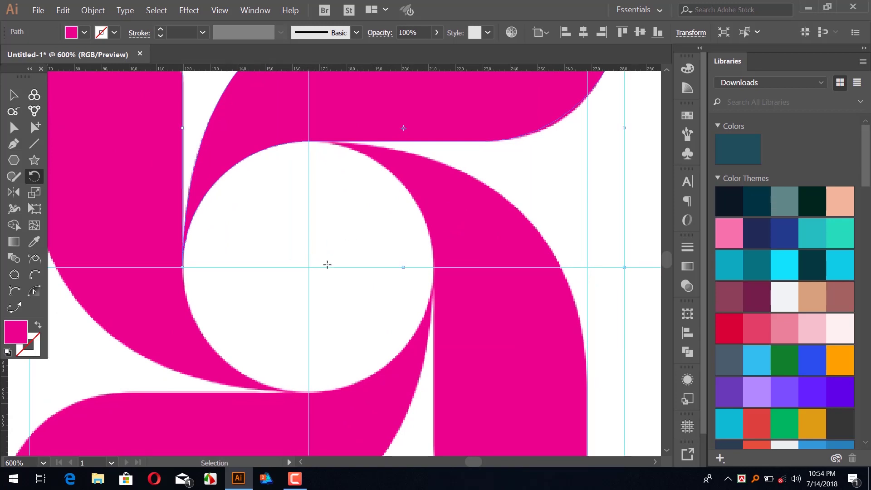
pyautogui.hotkey('ctrl', '+')
pyautogui.moveTo(360, 357); pyautogui.dragTo(459, 161)
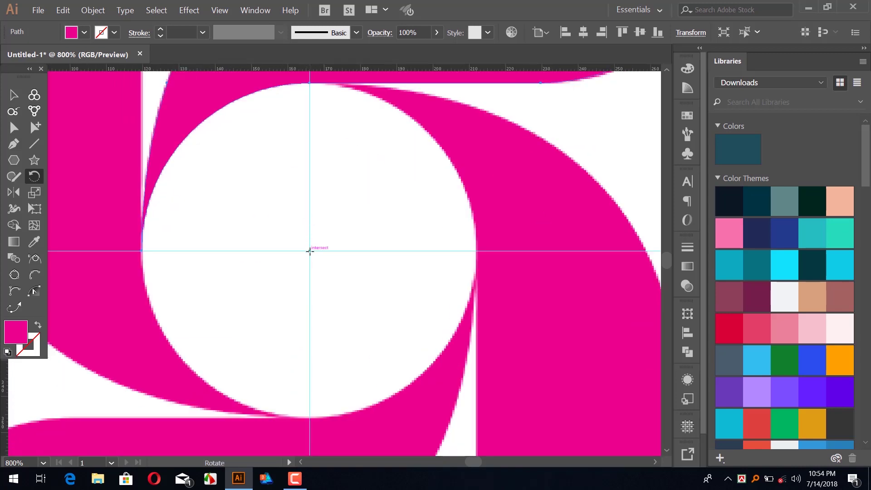
pyautogui.keyDown('alt'); pyautogui.click(310, 251); pyautogui.keyUp('alt')
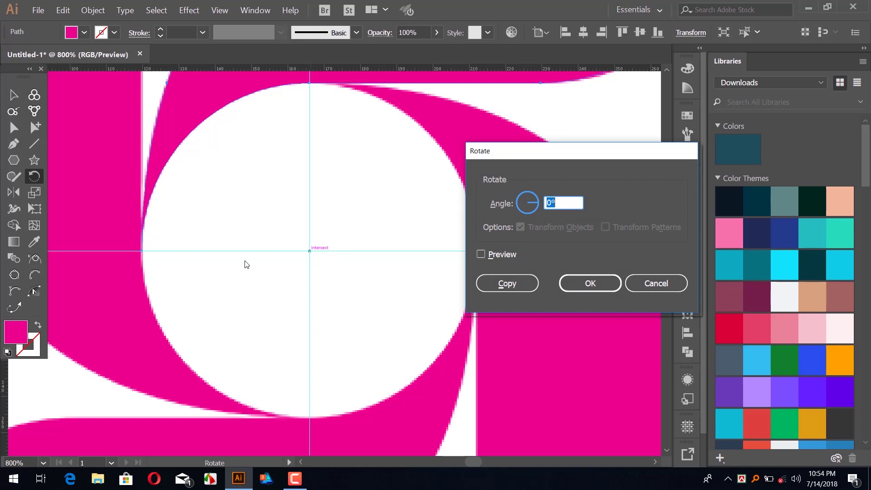
pyautogui.write('9')
pyautogui.click(481, 254)
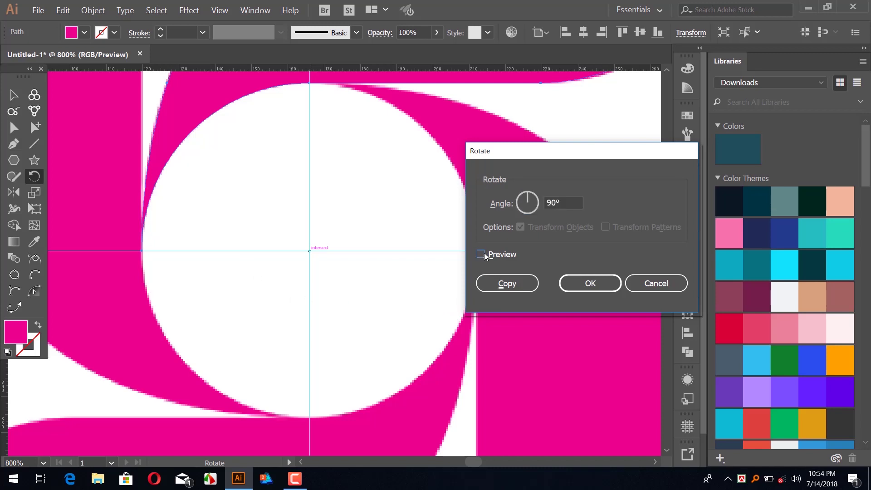
pyautogui.click(528, 285)
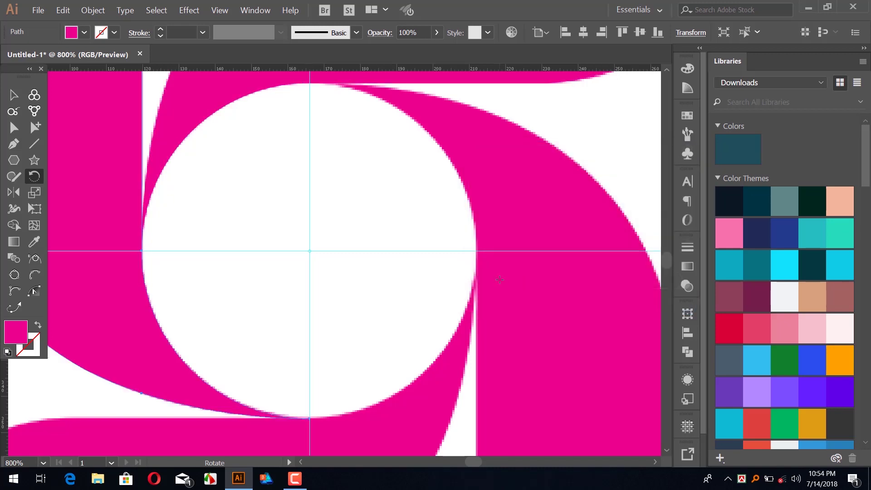
# Repeat the 90° rotated copy until all four petals surround the central circle
pyautogui.hotkey('ctrl', '-')
pyautogui.hotkey('ctrl', '-')
pyautogui.hotkey('ctrl', '-')
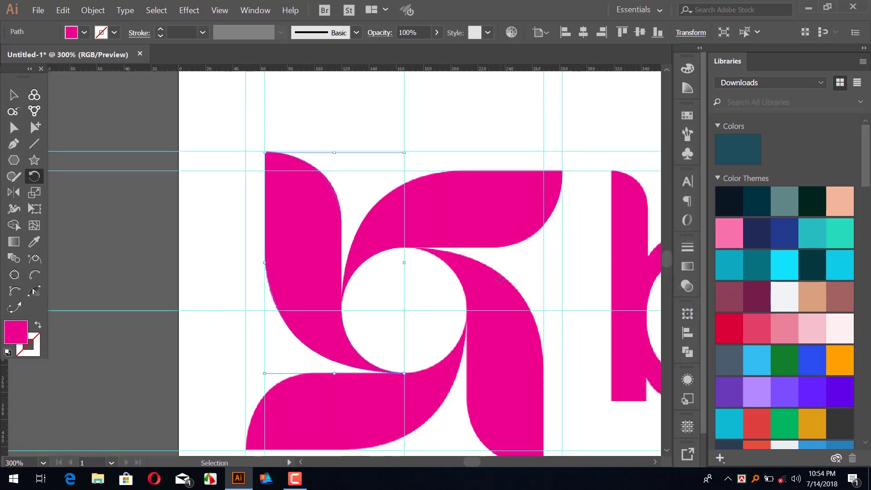
pyautogui.keyDown('ctrl'); pyautogui.click(500, 279); pyautogui.keyUp('ctrl')
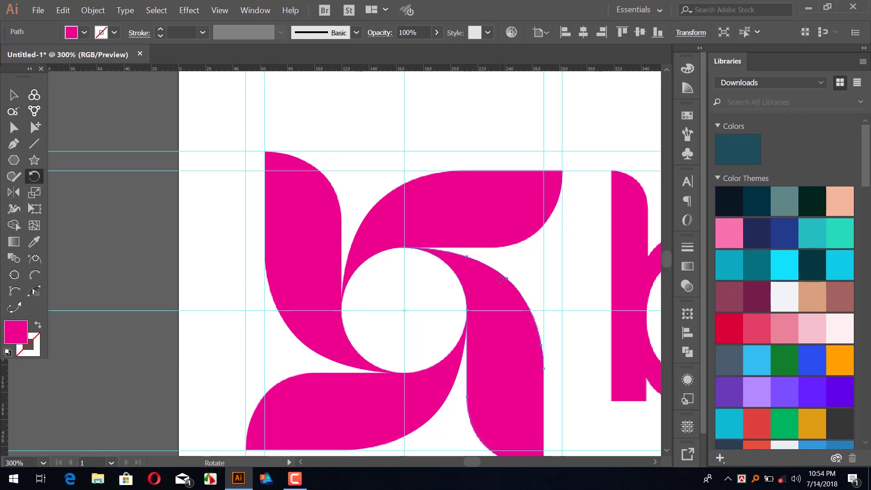
# Fill all four redrawn petals with the green from the UI Womens Health Community 3 color theme
pyautogui.press('v')
pyautogui.moveTo(211, 126); pyautogui.dragTo(521, 400)
pyautogui.click(781, 361)
pyautogui.click(503, 126)
pyautogui.moveTo(502, 126); pyautogui.dragTo(366, 97)
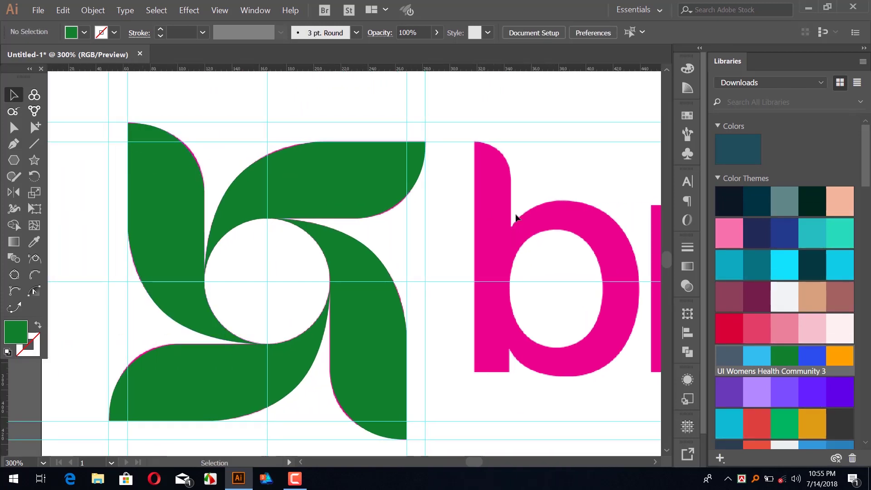
# Swap fill and stroke for a green outline without fill, and trace the foot of the letter b's stem with the Pen tool
pyautogui.moveTo(485, 241); pyautogui.dragTo(265, 241)
pyautogui.hotkey('ctrl', '+')
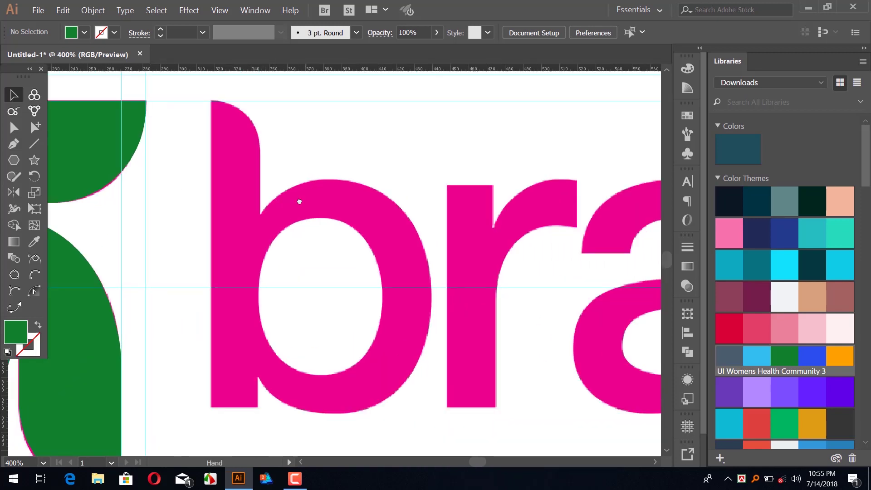
pyautogui.moveTo(305, 185); pyautogui.dragTo(284, 220)
pyautogui.hotkey('shift', 'x')
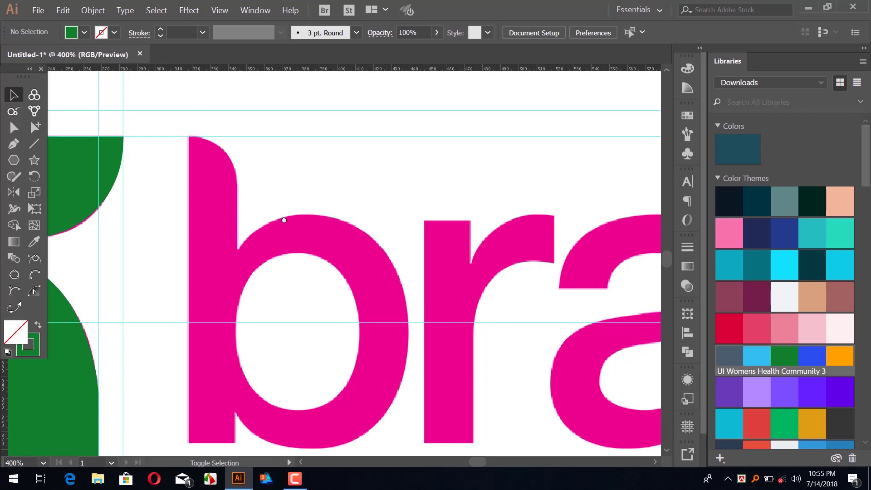
pyautogui.press('p')
pyautogui.hotkey('ctrl', '+')
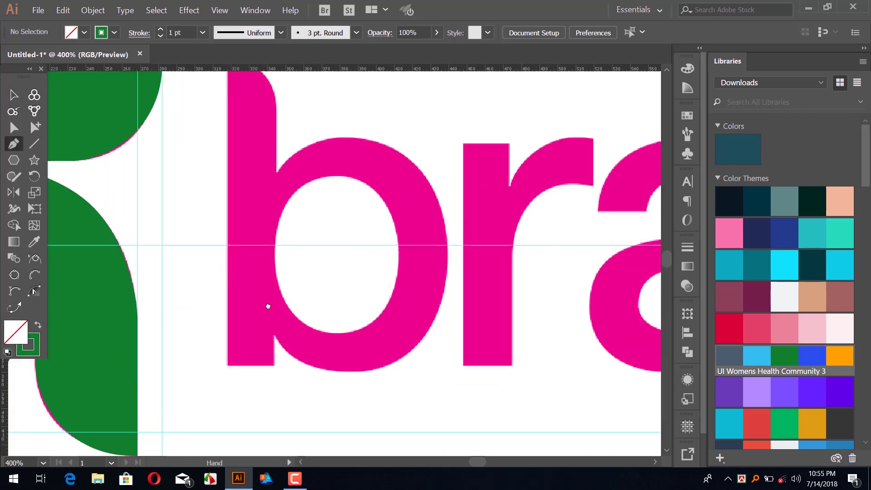
pyautogui.hotkey('ctrl', '+')
pyautogui.moveTo(268, 399); pyautogui.dragTo(350, 302)
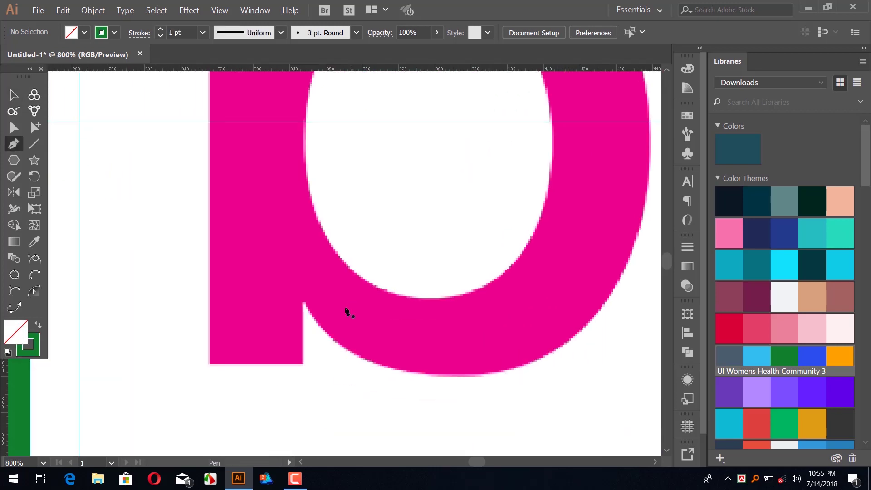
pyautogui.click(302, 303)
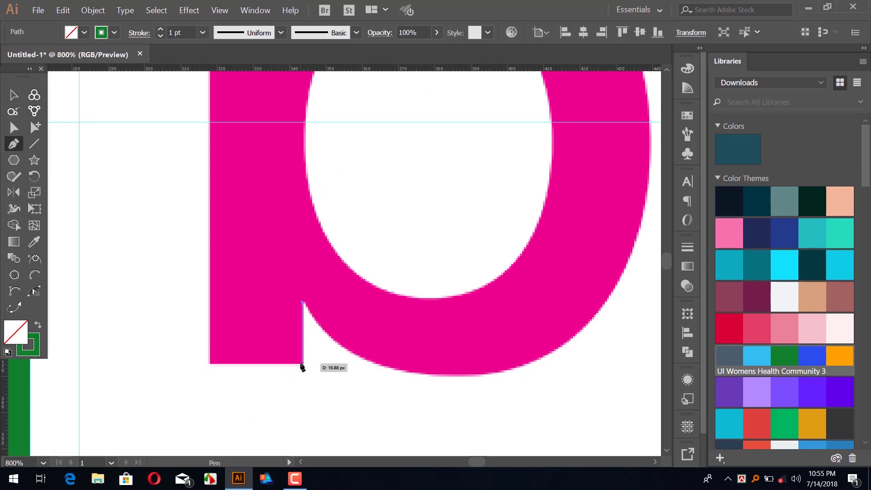
pyautogui.click(303, 364)
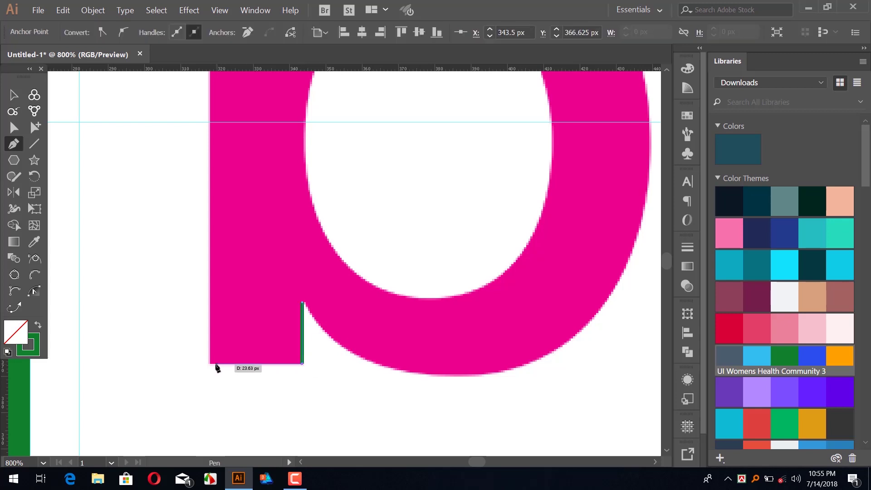
pyautogui.click(211, 364)
# Continue the b outline along the stem's left edge, rounded top and right edge down to the upper notch
pyautogui.press('space')
pyautogui.moveTo(249, 153); pyautogui.dragTo(242, 399)
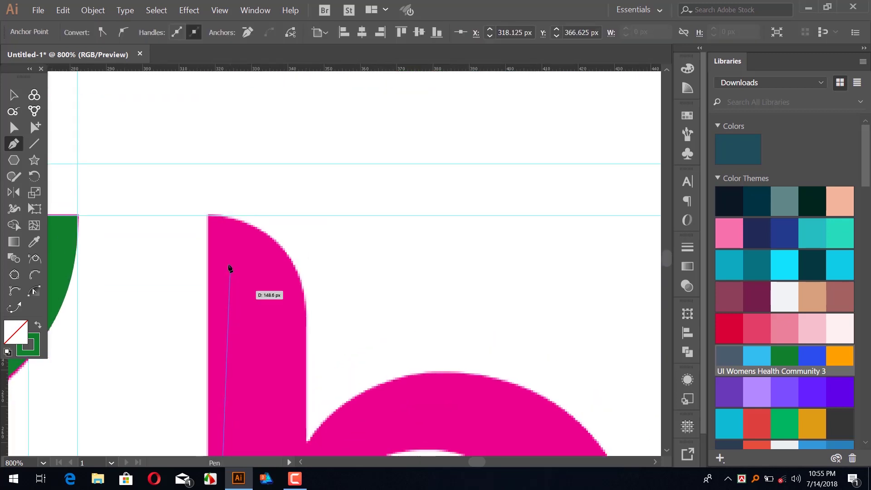
pyautogui.keyDown('shift'); pyautogui.click(212, 219); pyautogui.keyUp('shift')
pyautogui.click(209, 217)
pyautogui.moveTo(282, 259); pyautogui.dragTo(303, 148)
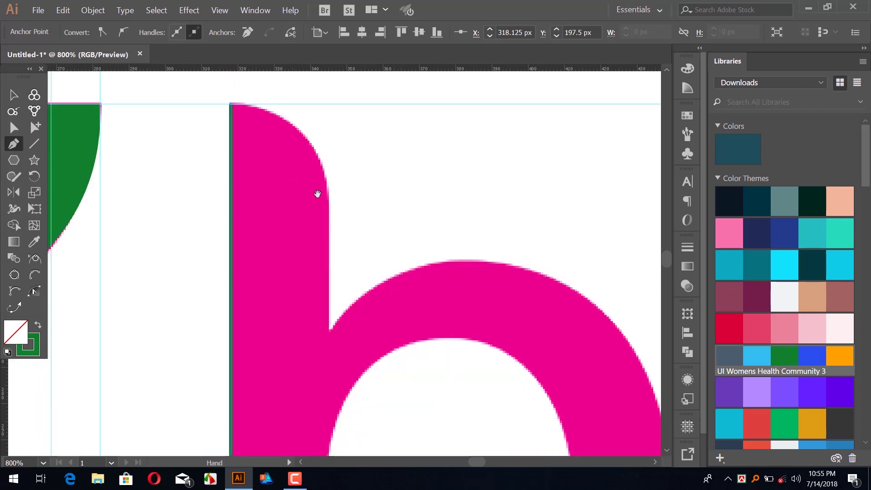
pyautogui.moveTo(328, 196); pyautogui.dragTo(335, 285)
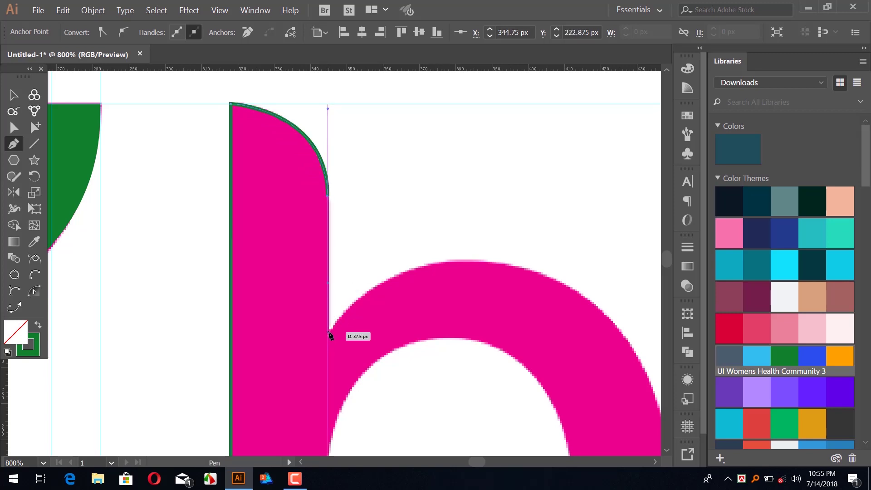
pyautogui.click(329, 331)
# Trace the outer curve of the b's bowl around to the lower notch and close the path
pyautogui.hscroll(3, 437, 292)
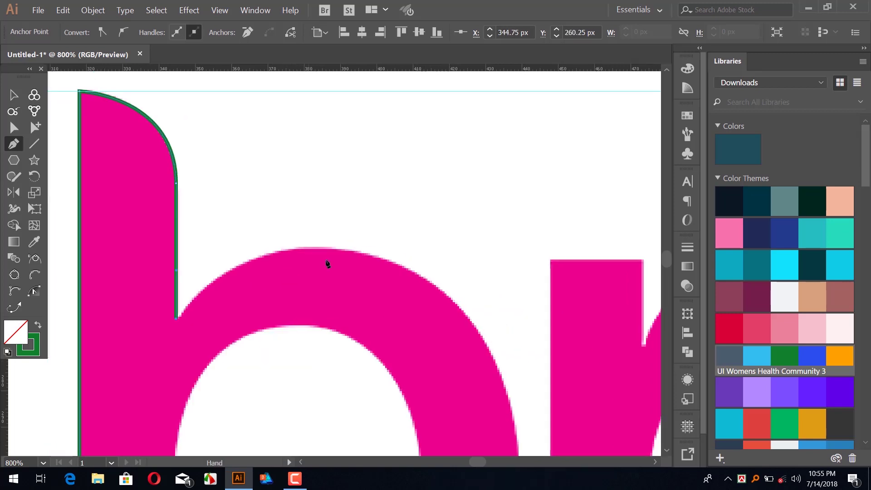
pyautogui.moveTo(325, 249); pyautogui.dragTo(427, 259)
pyautogui.moveTo(441, 291); pyautogui.dragTo(406, 129)
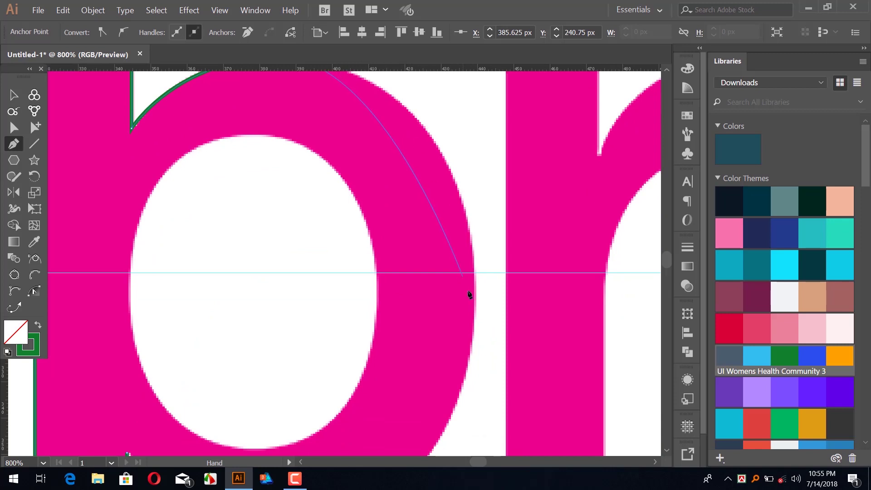
pyautogui.moveTo(475, 289); pyautogui.dragTo(476, 300)
pyautogui.moveTo(481, 330); pyautogui.dragTo(493, 437)
pyautogui.moveTo(469, 362); pyautogui.dragTo(558, 223)
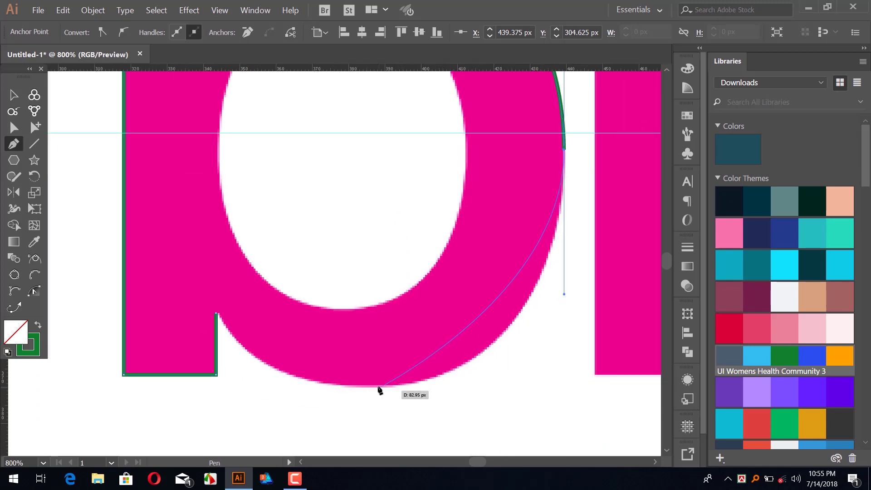
pyautogui.moveTo(366, 387); pyautogui.dragTo(244, 381)
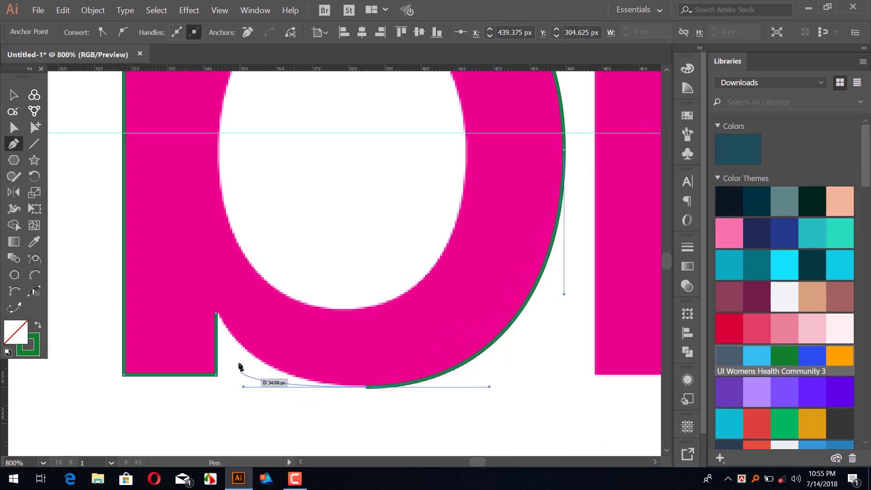
pyautogui.click(216, 314)
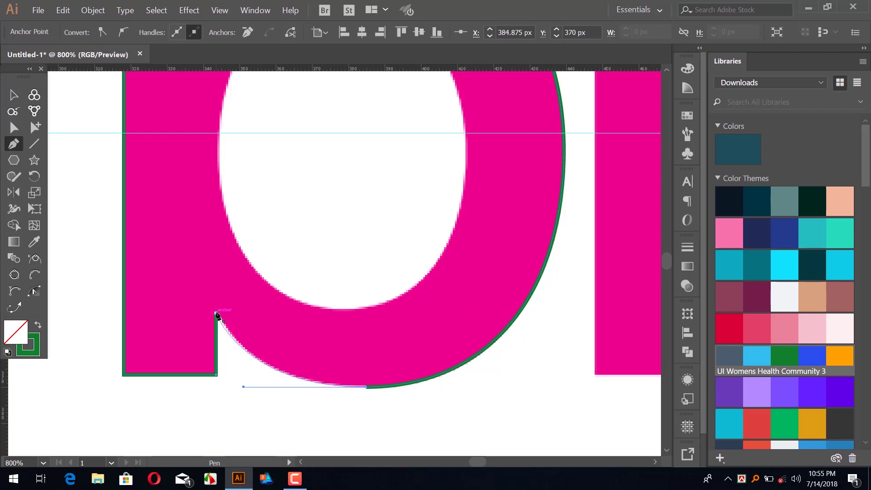
# Trace the oval counter inside the letter b as a separate closed curved path
pyautogui.moveTo(439, 253); pyautogui.dragTo(438, 361)
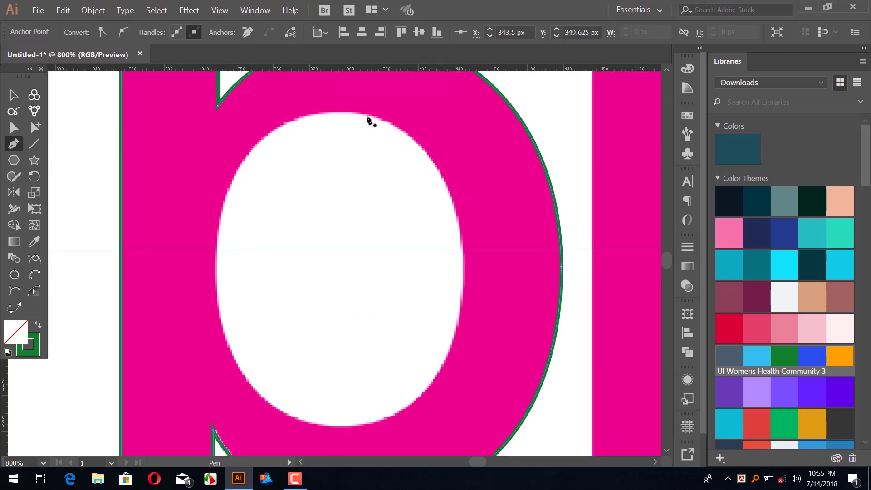
pyautogui.moveTo(333, 112); pyautogui.dragTo(405, 112)
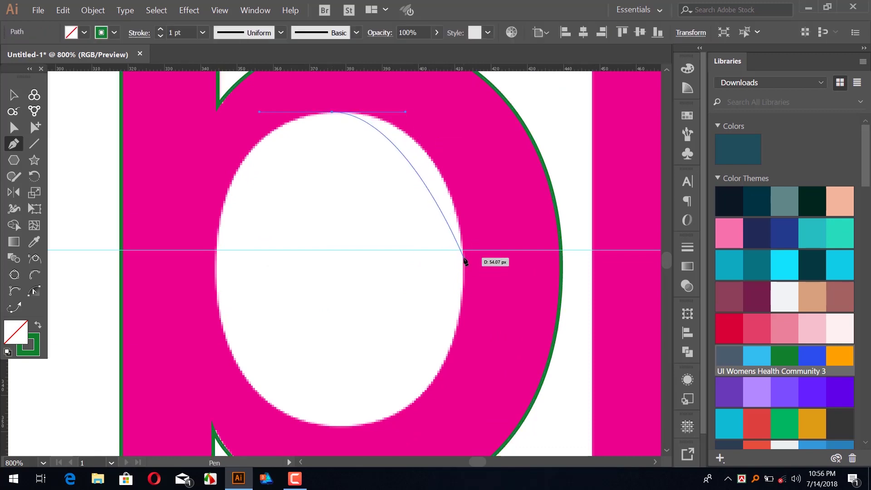
pyautogui.moveTo(463, 257); pyautogui.dragTo(482, 250)
pyautogui.moveTo(381, 325); pyautogui.dragTo(293, 320)
pyautogui.moveTo(315, 252); pyautogui.dragTo(337, 344)
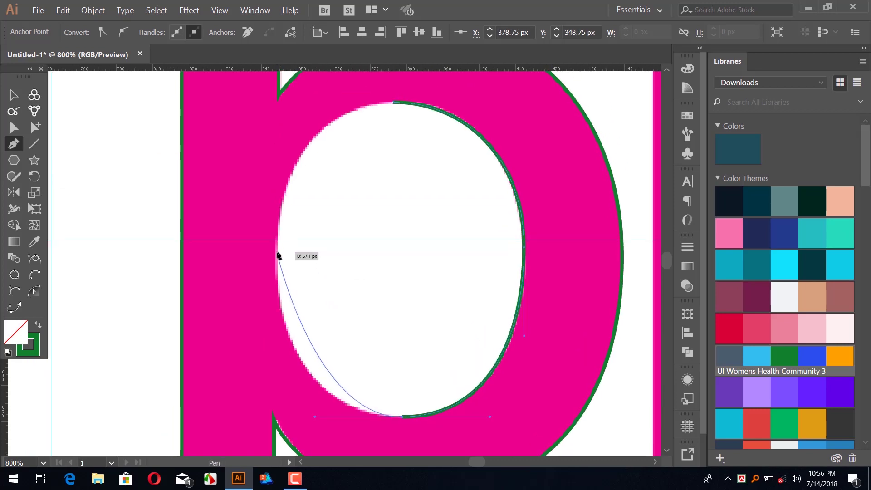
pyautogui.moveTo(277, 251); pyautogui.dragTo(274, 166)
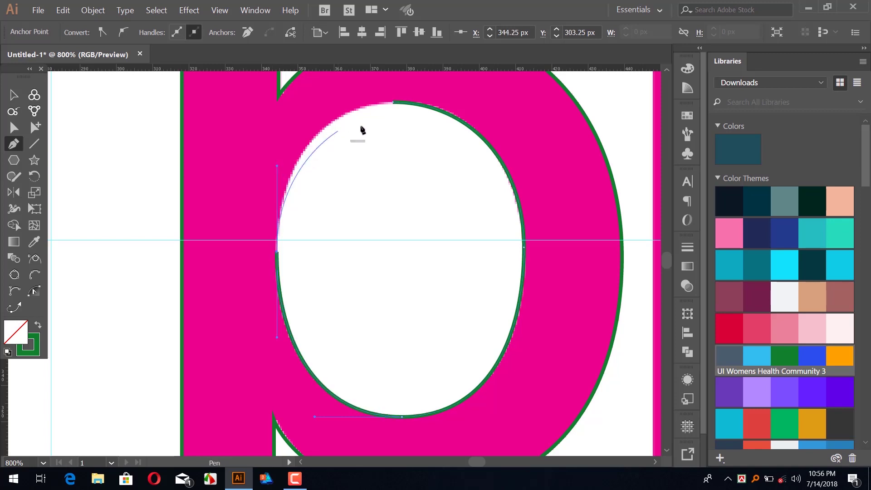
pyautogui.moveTo(394, 102); pyautogui.dragTo(457, 98)
# Trace the letter r's stem from its bottom-right corner around the left and top edges to the notch beside the arm
pyautogui.press('space')
pyautogui.moveTo(546, 139); pyautogui.dragTo(342, 147)
pyautogui.hotkey('ctrl', '-')
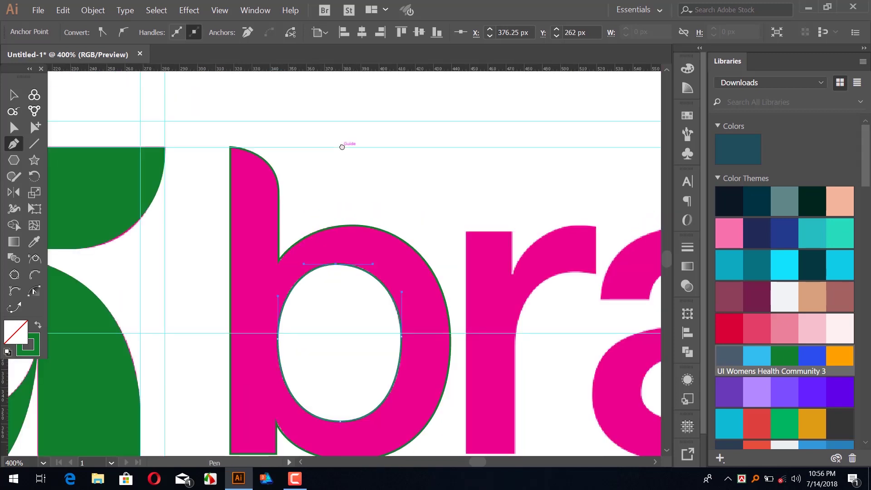
pyautogui.moveTo(463, 284); pyautogui.dragTo(324, 193)
pyautogui.hotkey('ctrl', '+')
pyautogui.hotkey('ctrl', '+')
pyautogui.moveTo(529, 276); pyautogui.dragTo(377, 119)
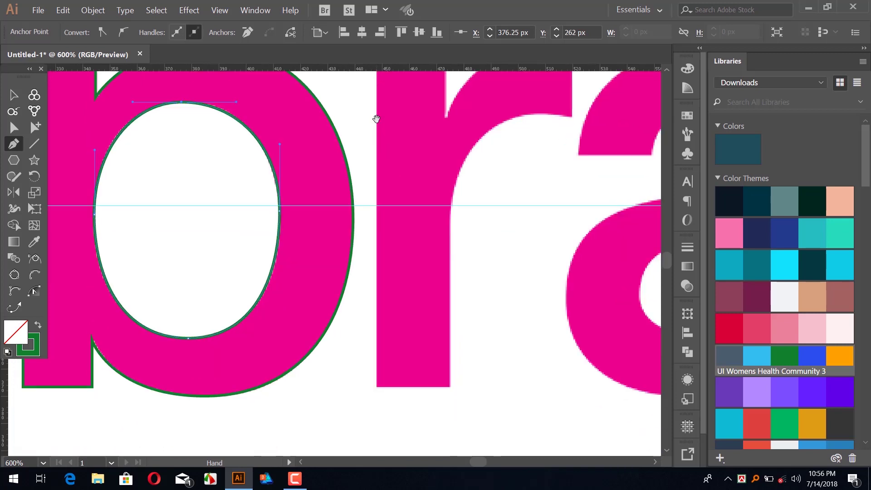
pyautogui.click(450, 388)
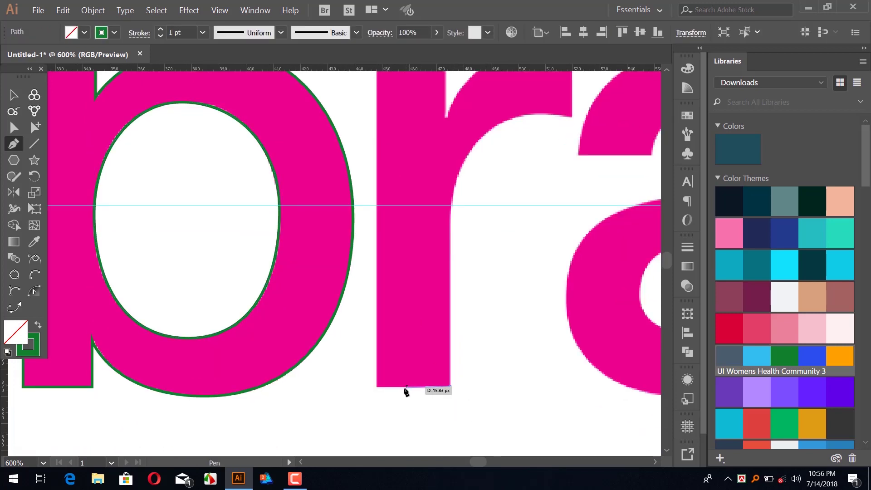
pyautogui.click(380, 388)
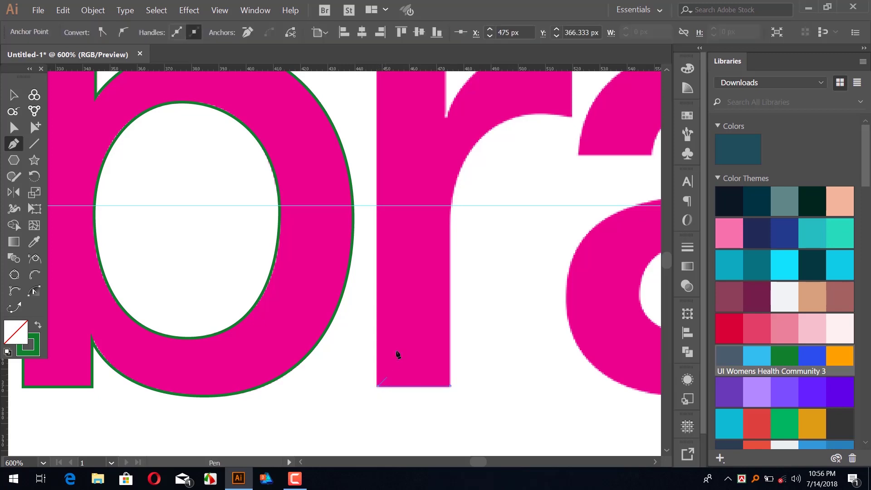
pyautogui.moveTo(391, 204); pyautogui.dragTo(417, 352)
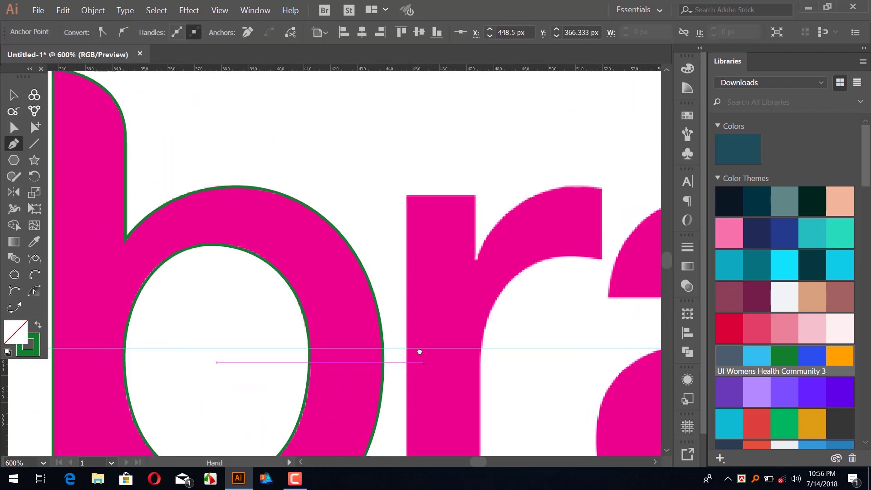
pyautogui.click(409, 200)
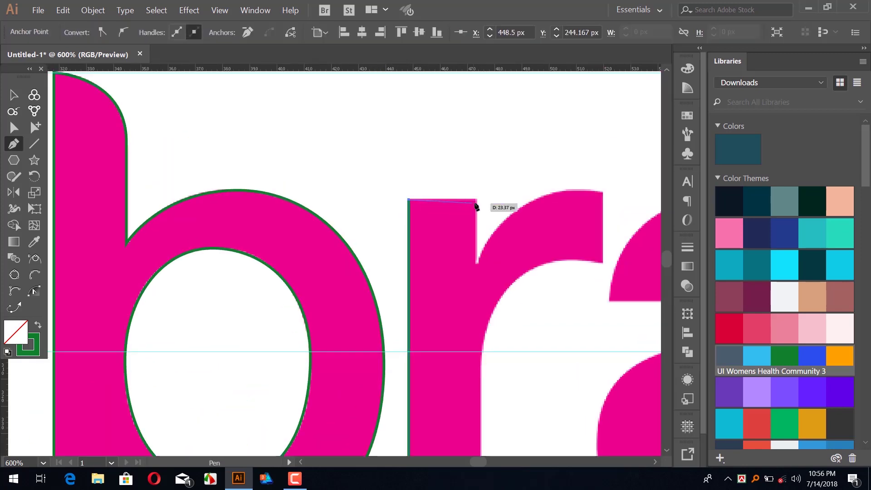
pyautogui.click(477, 200)
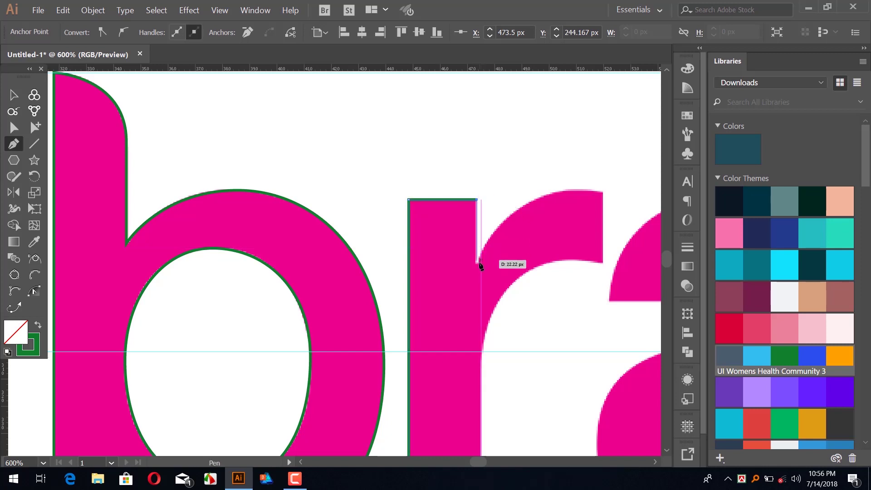
pyautogui.click(478, 264)
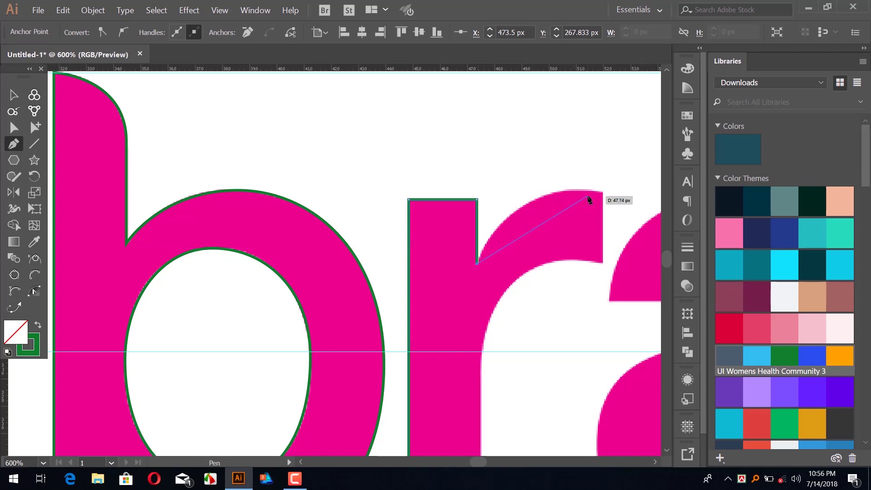
# Continue the r outline along the arm's curved top edge and down its vertical end
pyautogui.moveTo(567, 204); pyautogui.dragTo(547, 170)
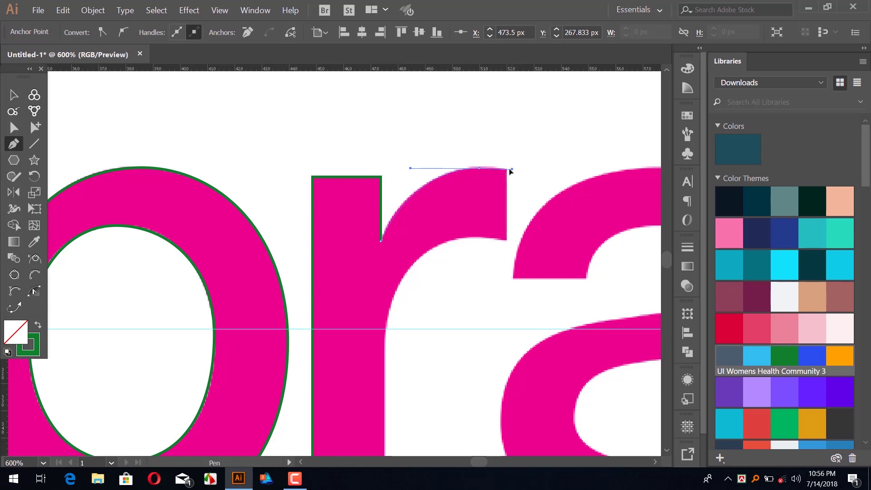
pyautogui.moveTo(505, 171); pyautogui.dragTo(505, 172)
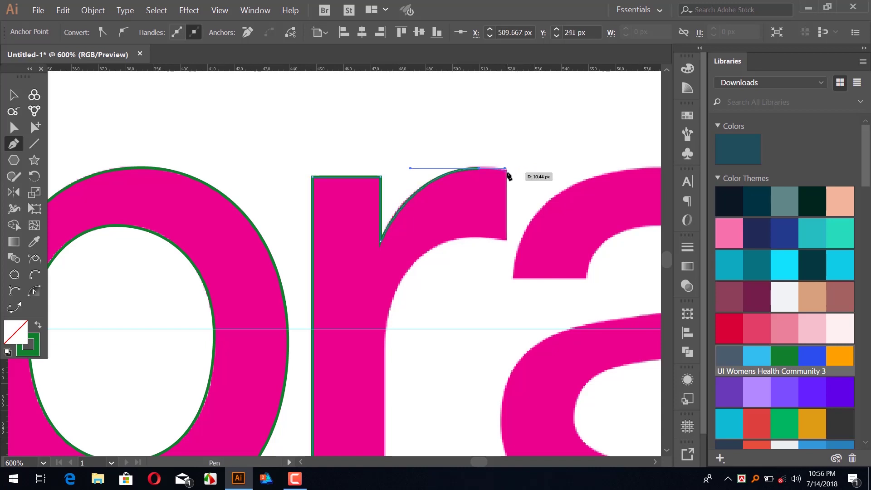
pyautogui.click(506, 171)
pyautogui.scroll(-2, 505, 189)
pyautogui.click(504, 192)
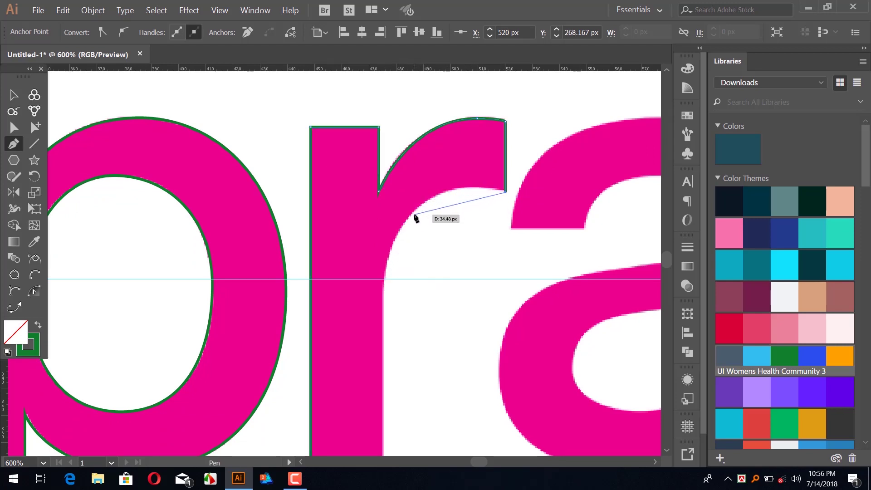
# Trace the r's inner curve and the stem's right edge down to the starting point, closing the outline
pyautogui.moveTo(386, 247); pyautogui.dragTo(385, 251)
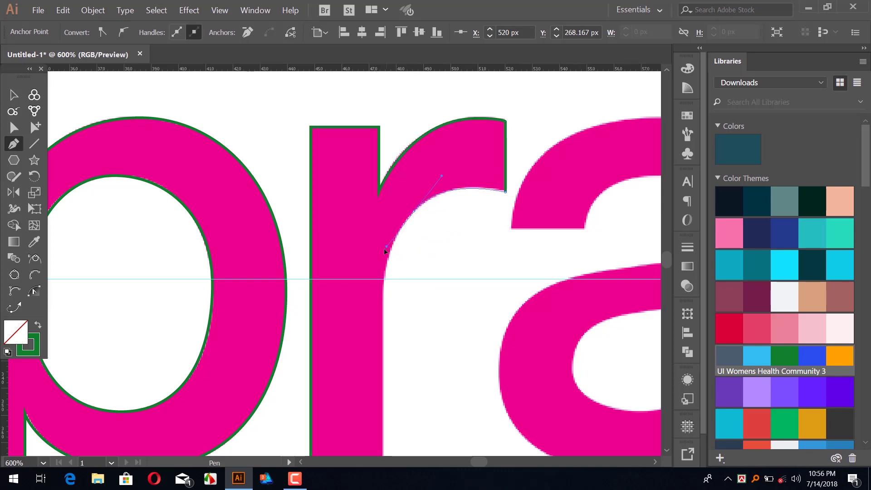
pyautogui.click(383, 294)
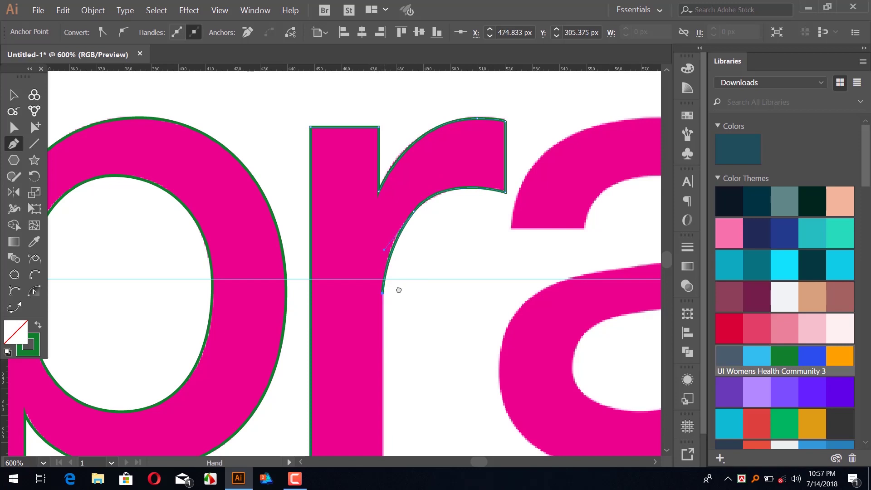
pyautogui.moveTo(396, 305); pyautogui.dragTo(430, 149)
pyautogui.click(418, 303)
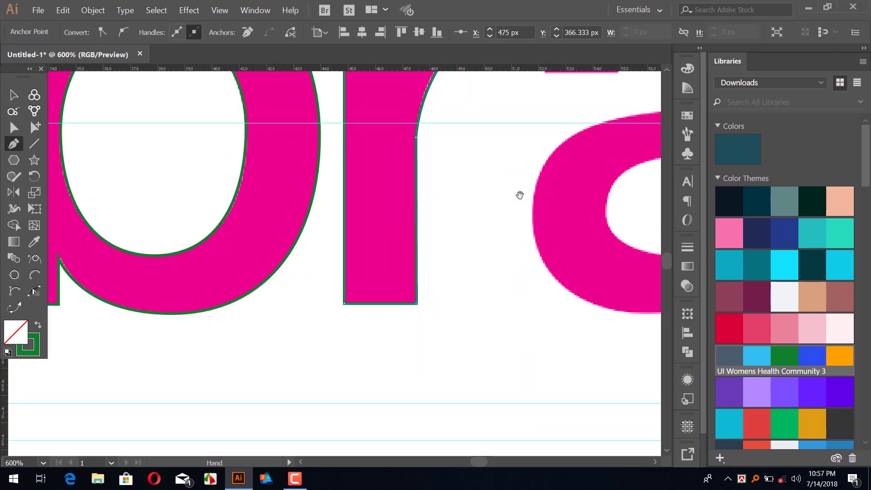
# Begin the letter a outline with the Pen tool along the upper terminal's flat edge and around the inner curve of its hook
pyautogui.moveTo(519, 197); pyautogui.dragTo(346, 351)
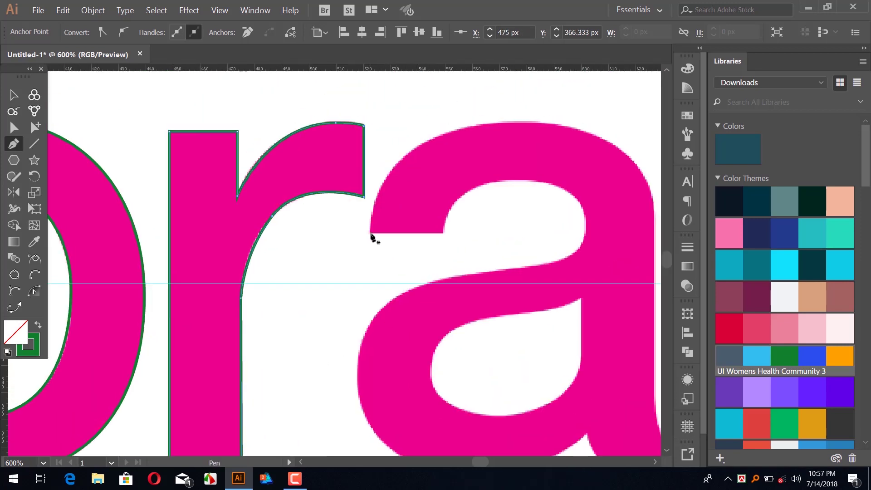
pyautogui.click(444, 234)
pyautogui.moveTo(503, 205); pyautogui.dragTo(465, 214)
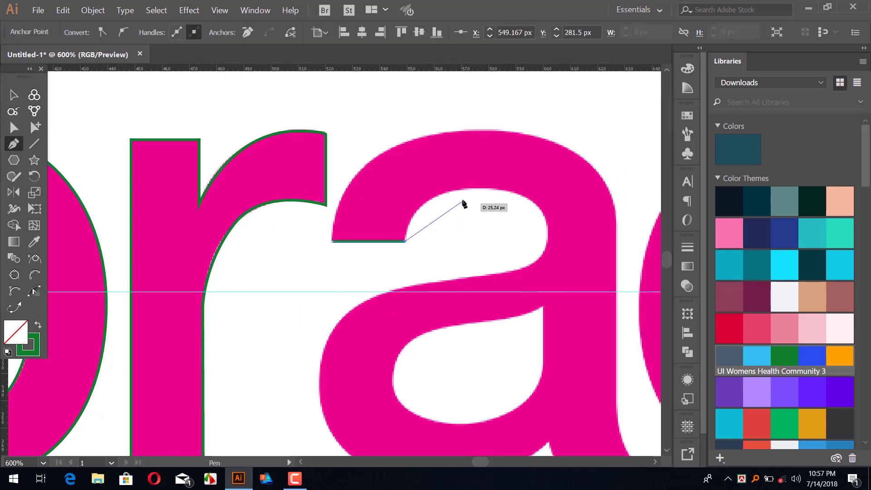
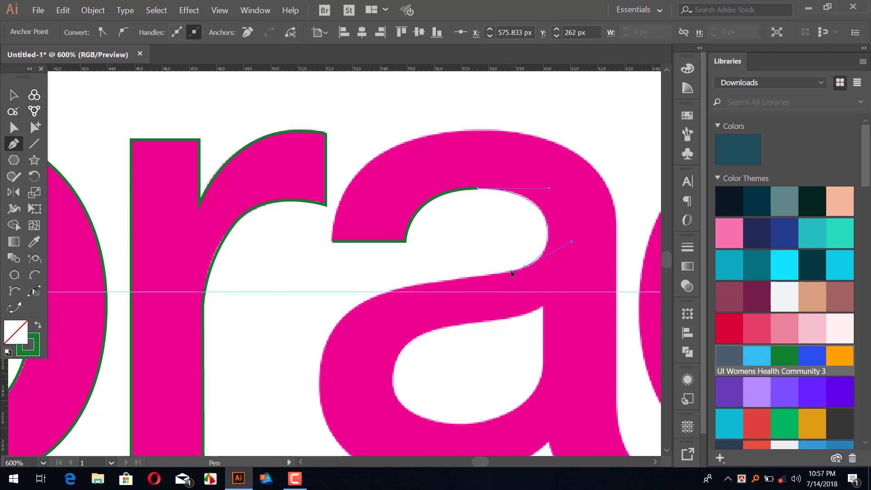
pyautogui.moveTo(511, 270); pyautogui.dragTo(541, 204)
# Continue the a outline along the sloping edge and around the outside of the lower bowl to the notch beside the tail
pyautogui.press('space')
pyautogui.moveTo(454, 235); pyautogui.dragTo(390, 251)
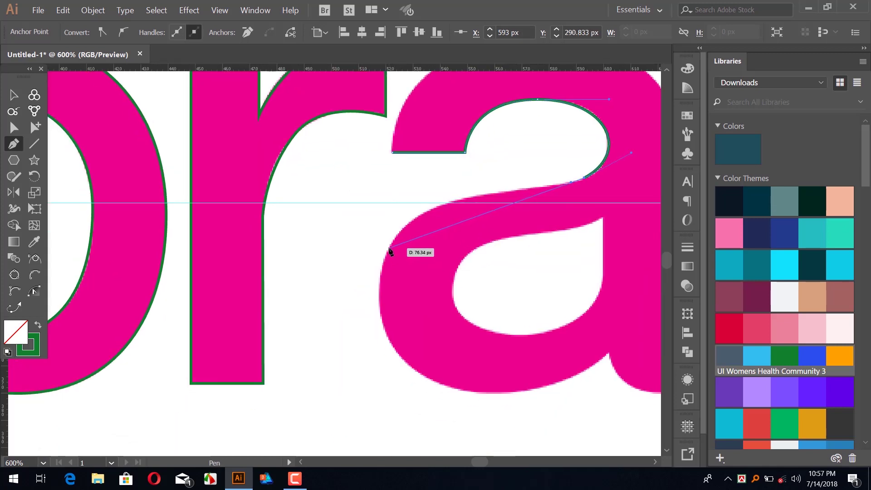
pyautogui.click(452, 203)
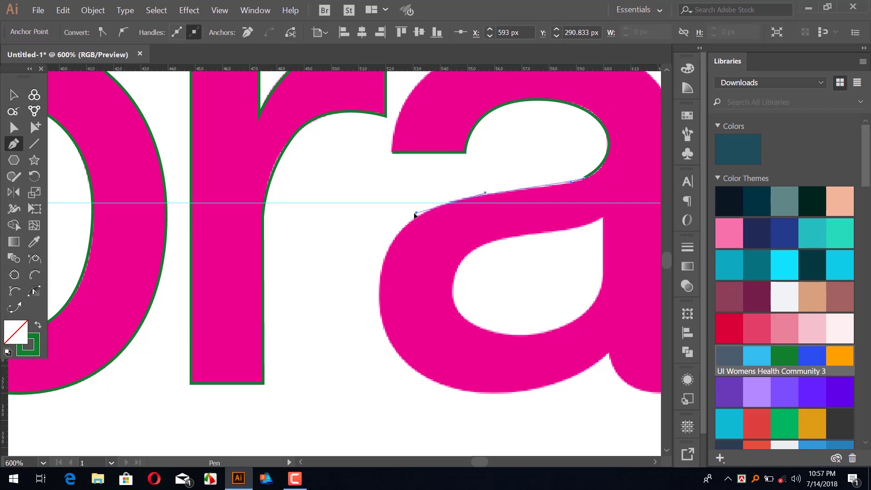
pyautogui.moveTo(410, 215); pyautogui.dragTo(411, 215)
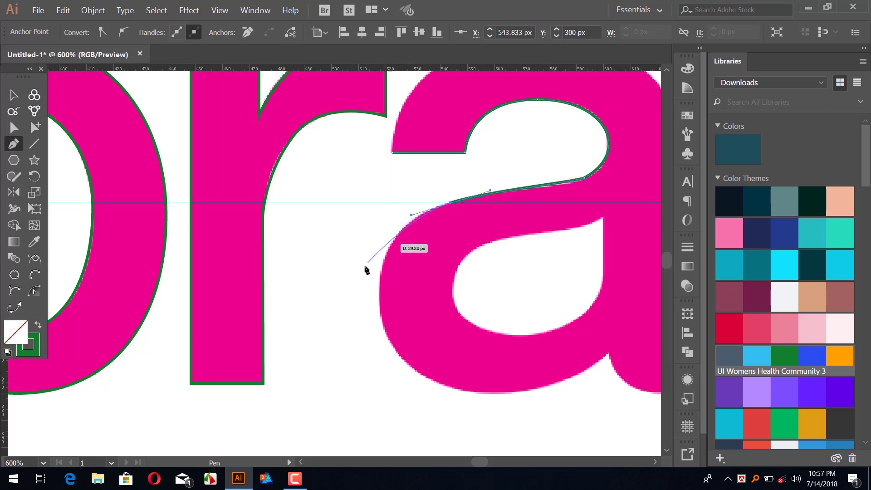
pyautogui.moveTo(363, 270); pyautogui.dragTo(411, 206)
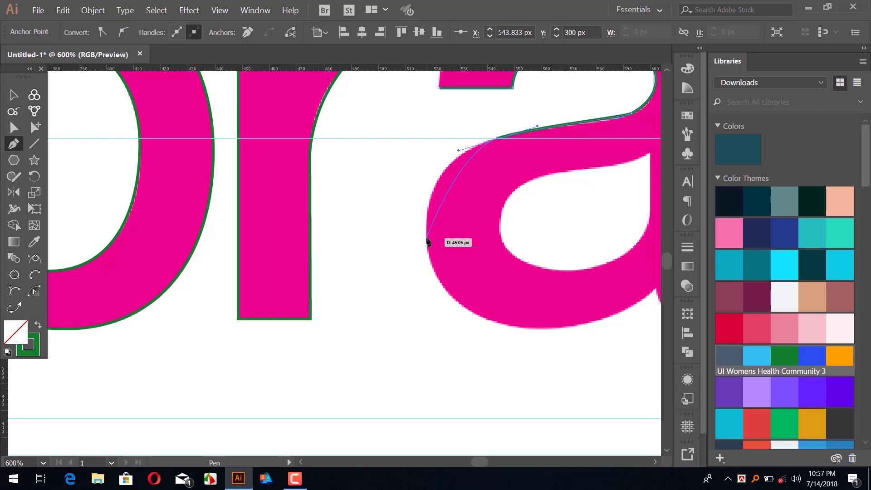
pyautogui.moveTo(427, 238); pyautogui.dragTo(427, 300)
pyautogui.moveTo(480, 295); pyautogui.dragTo(338, 295)
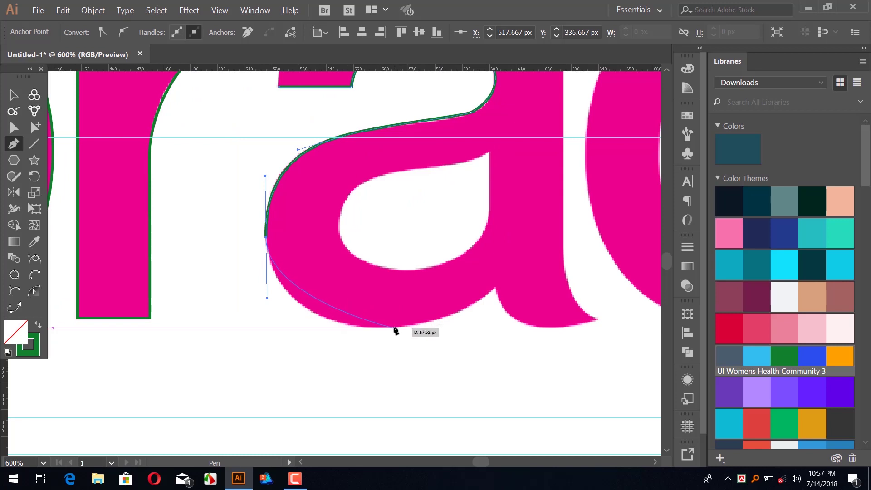
pyautogui.moveTo(393, 328); pyautogui.dragTo(445, 323)
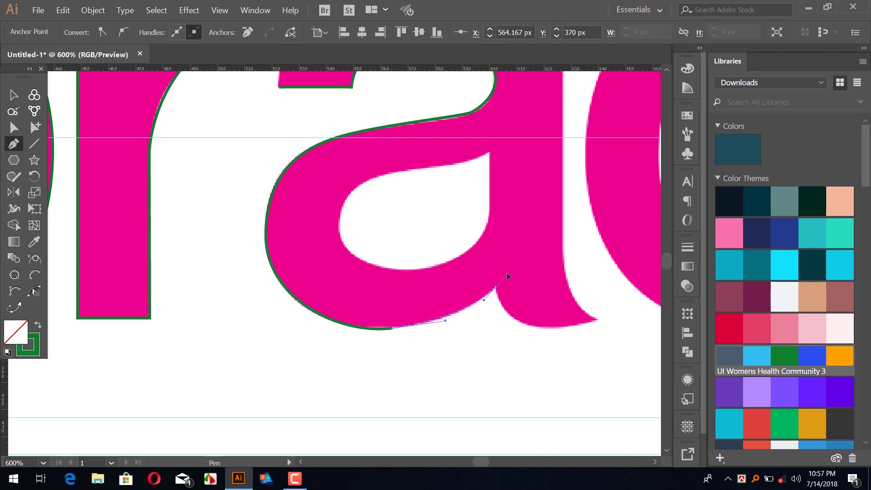
pyautogui.click(495, 288)
# Trace the a's curved tail to its pointed tip and continue up the stem's right edge to the shoulder
pyautogui.moveTo(541, 292); pyautogui.dragTo(409, 257)
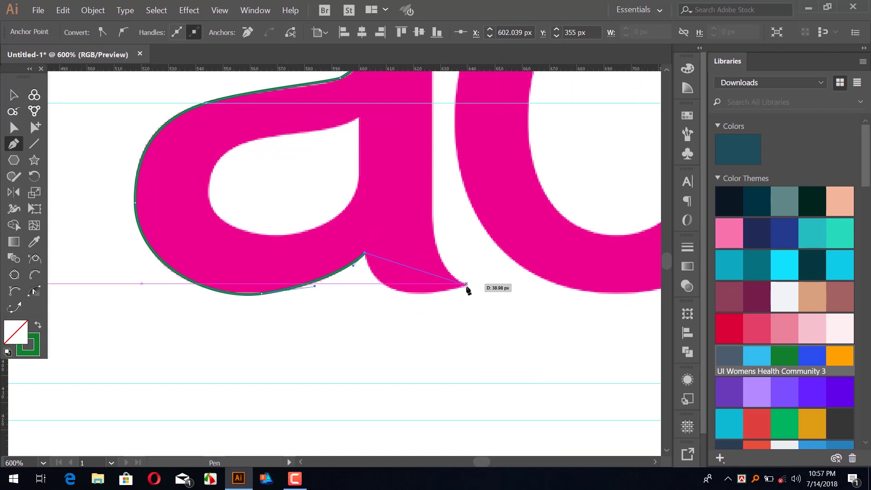
pyautogui.moveTo(469, 287)
pyautogui.mouseDown()
pyautogui.moveTo(542, 251)
pyautogui.moveTo(572, 259)
pyautogui.mouseUp()
pyautogui.moveTo(474, 291)
pyautogui.mouseDown()
pyautogui.moveTo(467, 282)
pyautogui.moveTo(439, 305)
pyautogui.moveTo(429, 295)
pyautogui.mouseUp()
pyautogui.scroll(3, 466, 282)
pyautogui.moveTo(429, 294); pyautogui.dragTo(430, 203)
pyautogui.scroll(6, 430, 155)
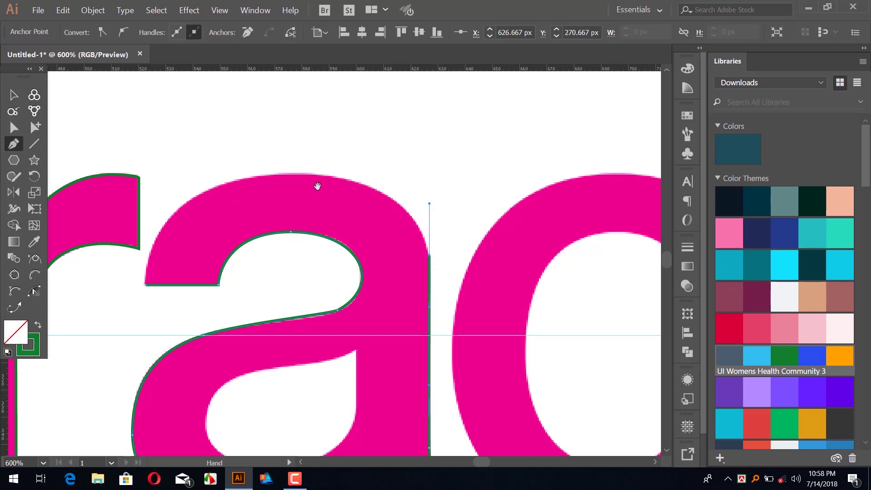
# Trace the a's outer top curve, adjust the shoulder handles to fit the letter, and close the outline at the upper terminal
pyautogui.moveTo(317, 186)
pyautogui.mouseDown()
pyautogui.moveTo(380, 218)
pyautogui.moveTo(335, 203)
pyautogui.moveTo(304, 204)
pyautogui.mouseUp()
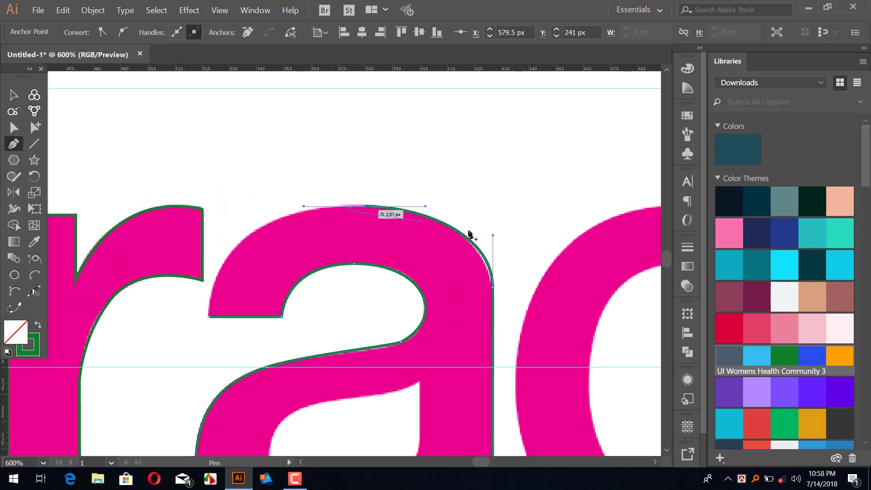
pyautogui.press('alt')
pyautogui.keyDown('alt'); pyautogui.click(493, 238); pyautogui.keyUp('alt')
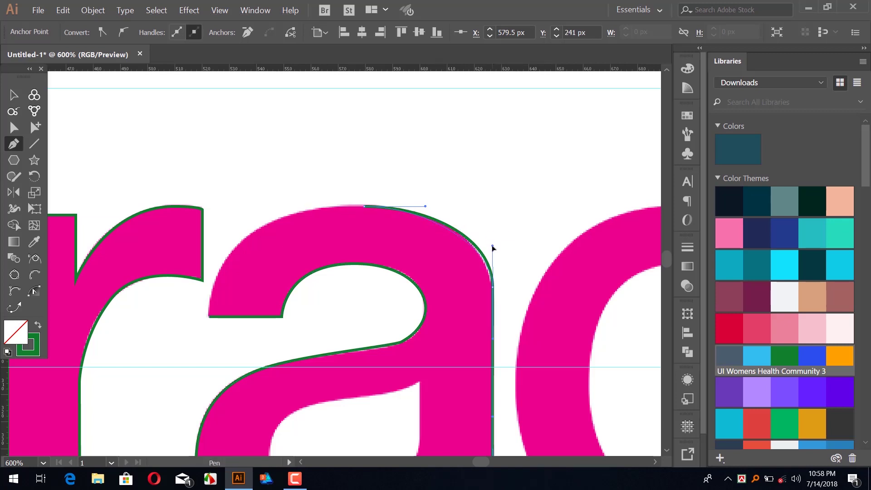
pyautogui.click(492, 246)
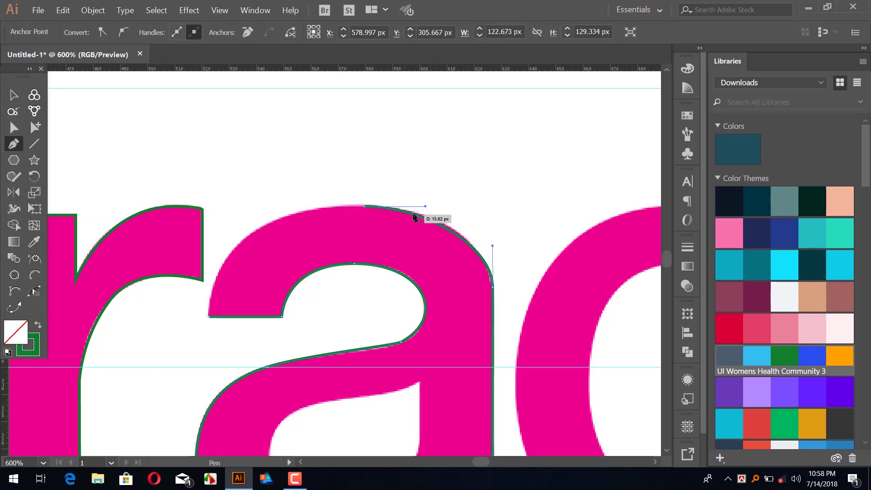
pyautogui.moveTo(426, 206); pyautogui.dragTo(432, 207)
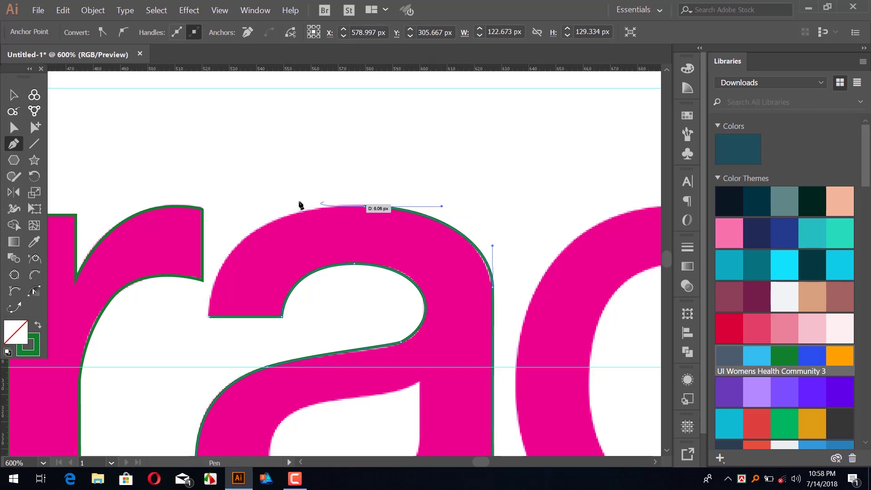
pyautogui.moveTo(253, 249); pyautogui.dragTo(306, 233)
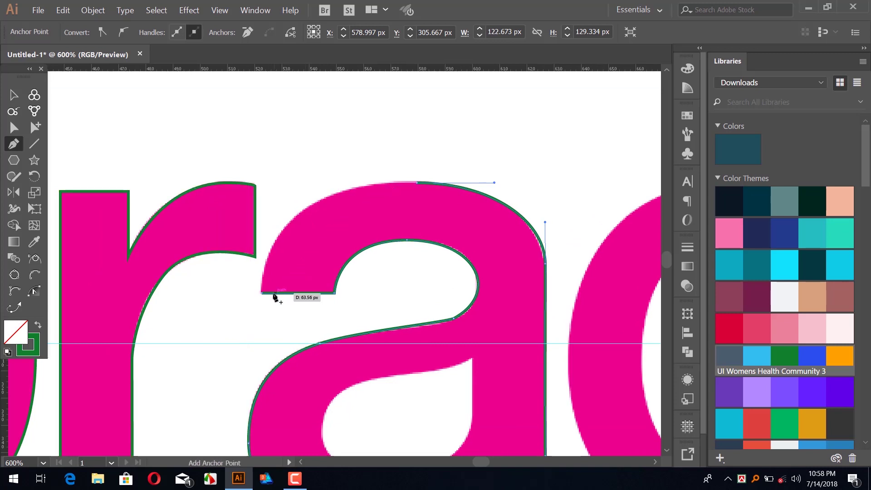
pyautogui.moveTo(262, 294); pyautogui.dragTo(254, 384)
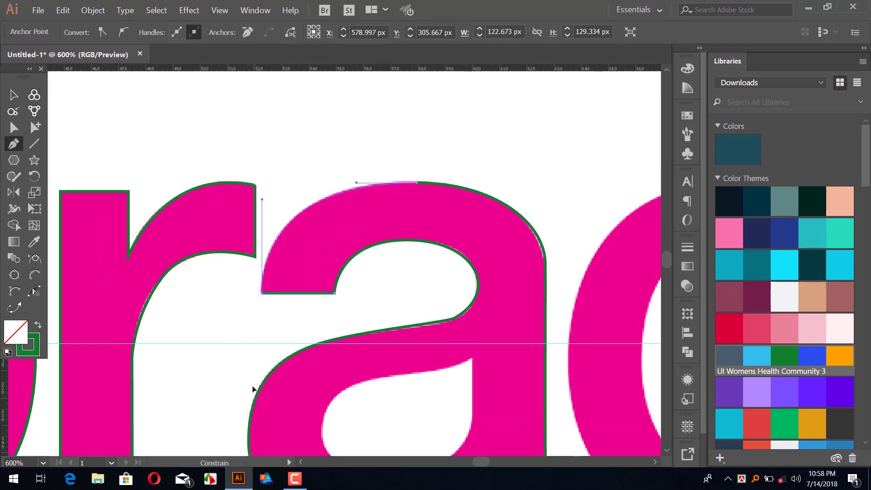
# Trace the teardrop counter inside the letter a as a separate path, fitting the lower-right curve's handles to its edge
pyautogui.moveTo(511, 294); pyautogui.dragTo(408, 199)
pyautogui.click(344, 263)
pyautogui.moveTo(340, 307); pyautogui.dragTo(404, 331)
pyautogui.click(407, 295)
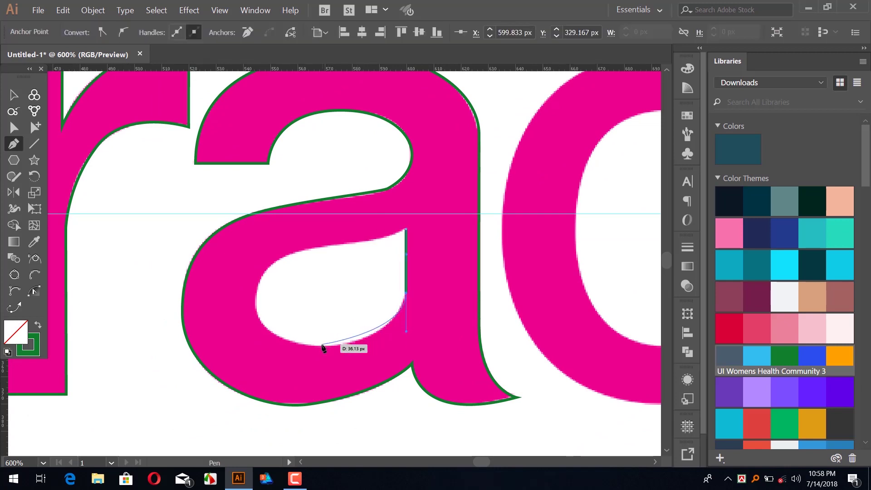
pyautogui.moveTo(320, 346); pyautogui.dragTo(292, 344)
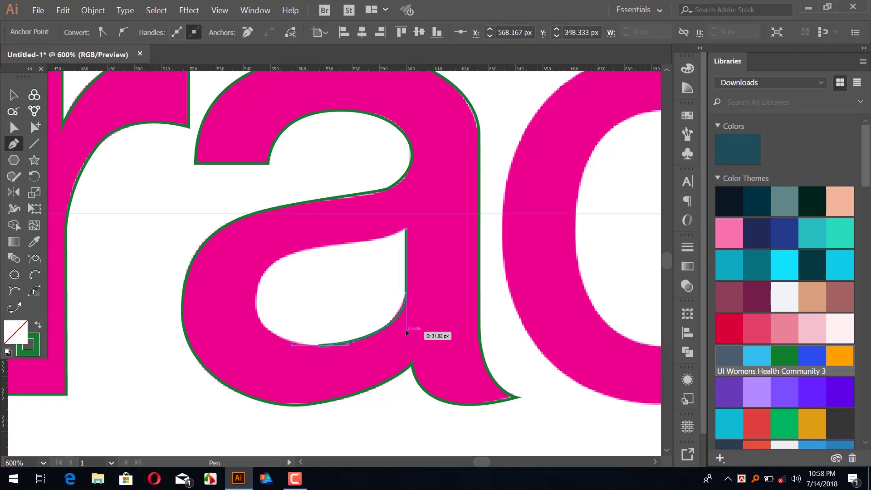
pyautogui.moveTo(406, 331); pyautogui.dragTo(406, 322)
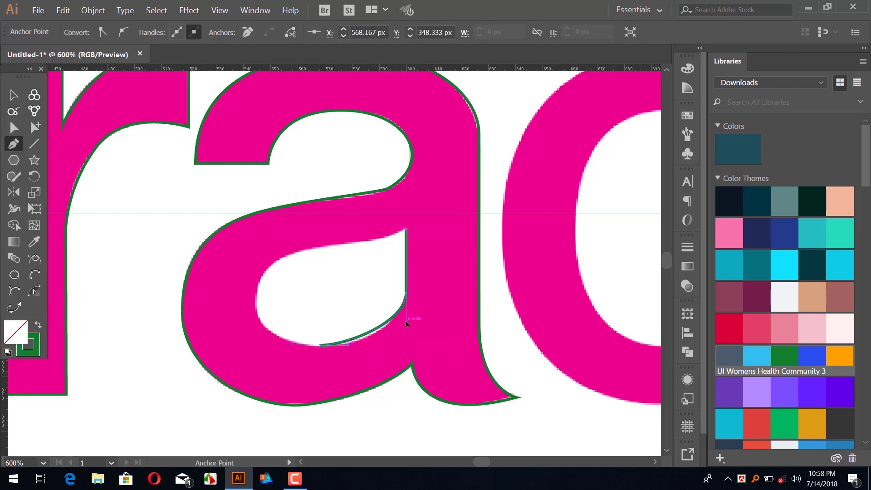
pyautogui.moveTo(348, 346); pyautogui.dragTo(356, 347)
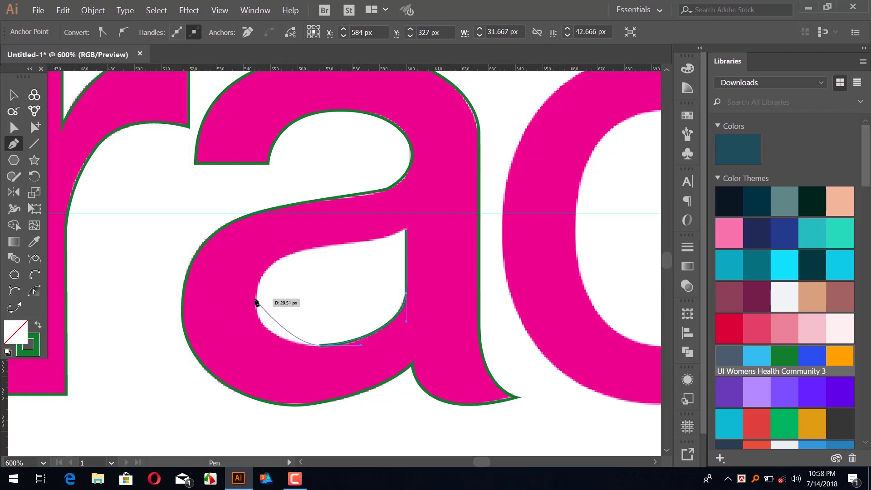
pyautogui.moveTo(256, 299); pyautogui.dragTo(259, 261)
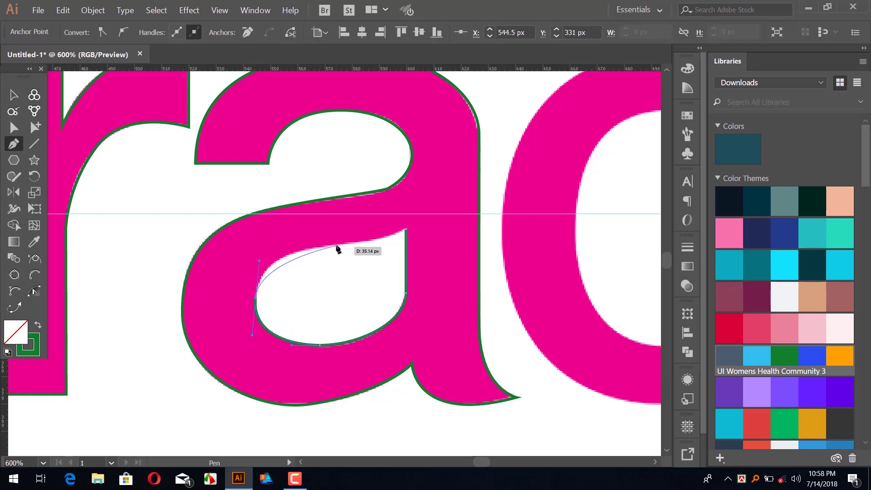
pyautogui.moveTo(338, 246); pyautogui.dragTo(376, 242)
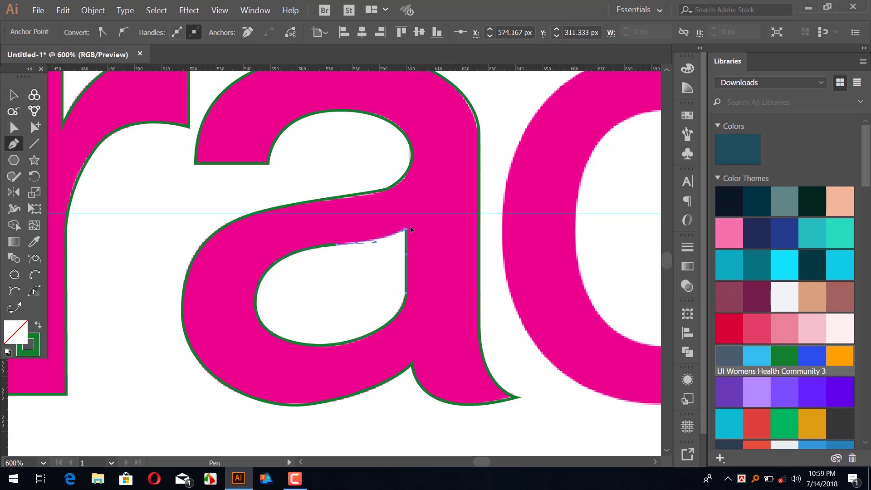
# Begin the letter c outline along the upper terminal's flat edge and curve it to the top of the letter
pyautogui.moveTo(499, 229); pyautogui.dragTo(220, 237)
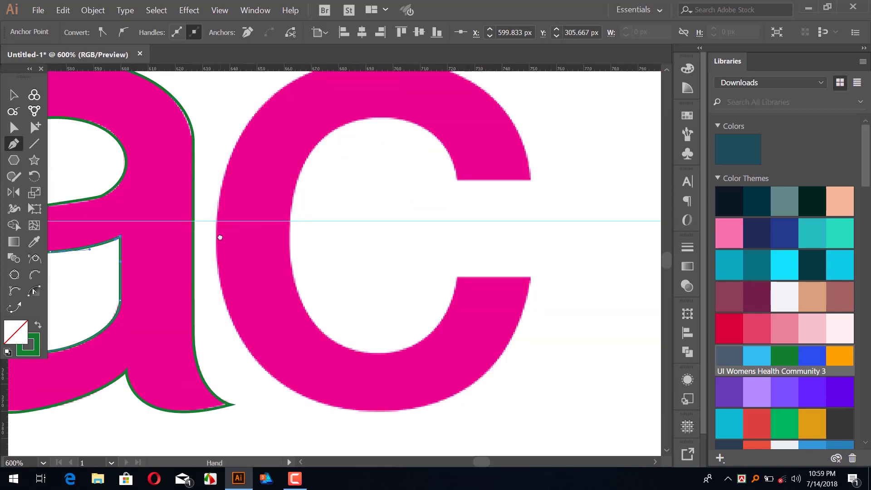
pyautogui.moveTo(334, 229); pyautogui.dragTo(328, 265)
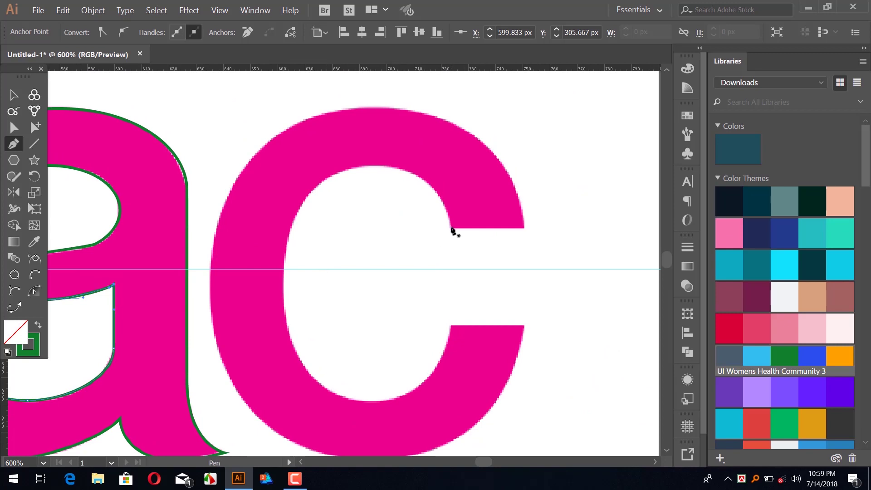
pyautogui.moveTo(511, 227); pyautogui.dragTo(445, 229)
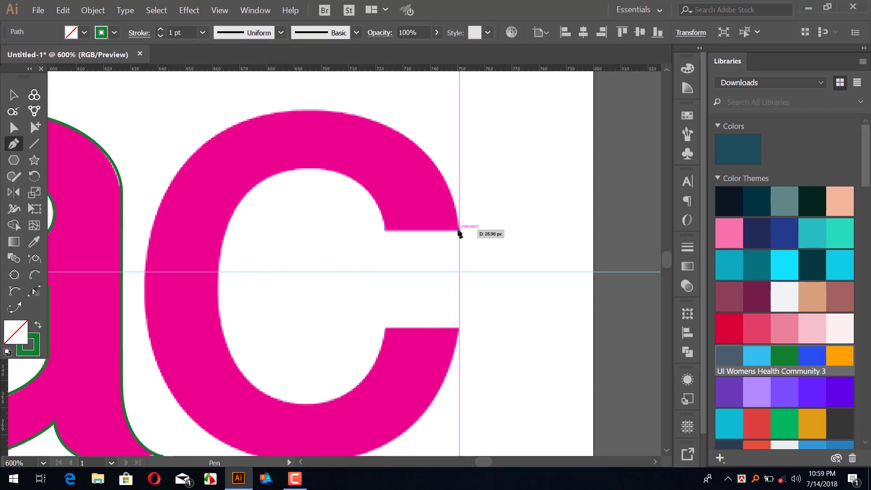
pyautogui.keyDown('shift'); pyautogui.click(459, 230); pyautogui.keyUp('shift')
pyautogui.moveTo(422, 190); pyautogui.dragTo(504, 248)
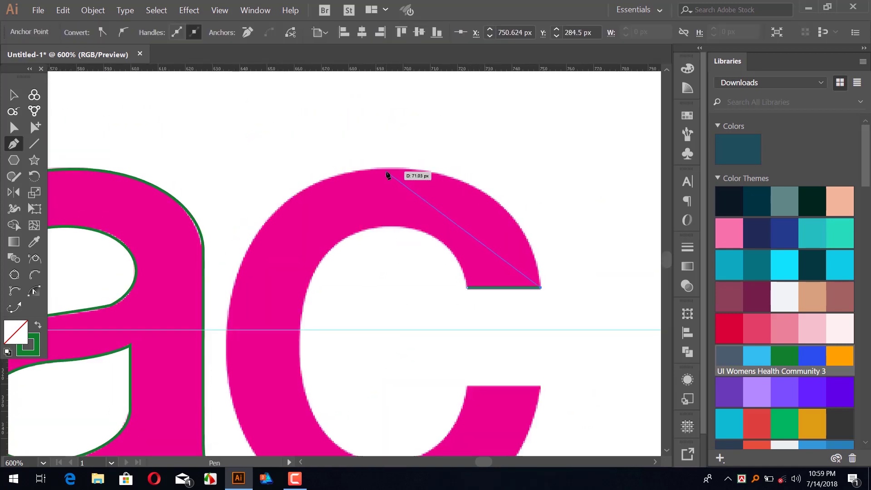
pyautogui.moveTo(387, 170); pyautogui.dragTo(236, 171)
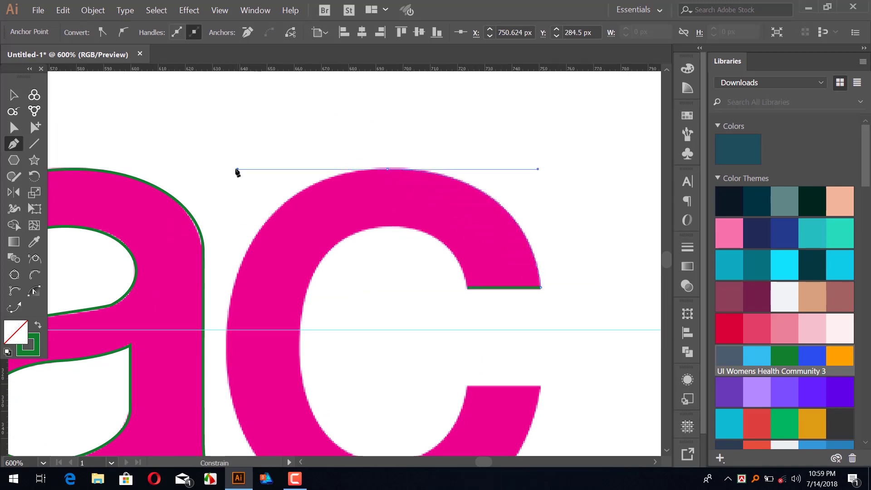
# Continue the c outline around its outer left side down to the bottom of the letter
pyautogui.moveTo(259, 224); pyautogui.dragTo(331, 145)
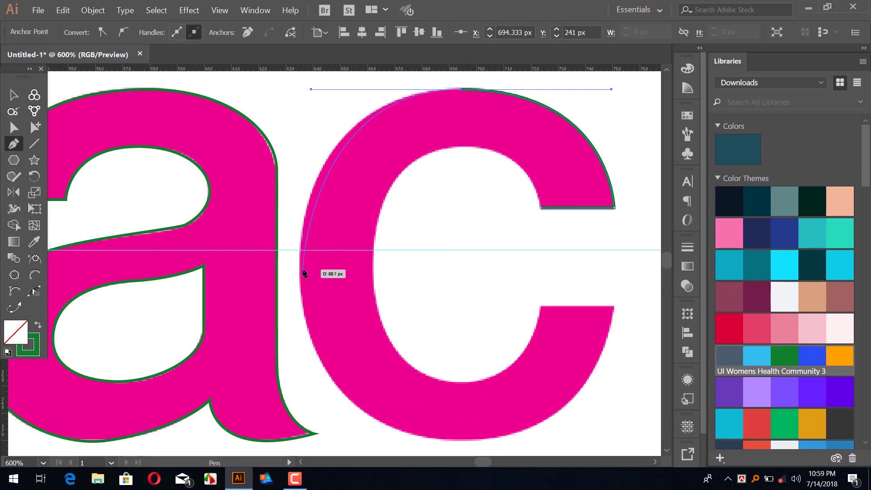
pyautogui.moveTo(301, 271); pyautogui.dragTo(299, 306)
pyautogui.moveTo(342, 352); pyautogui.dragTo(323, 253)
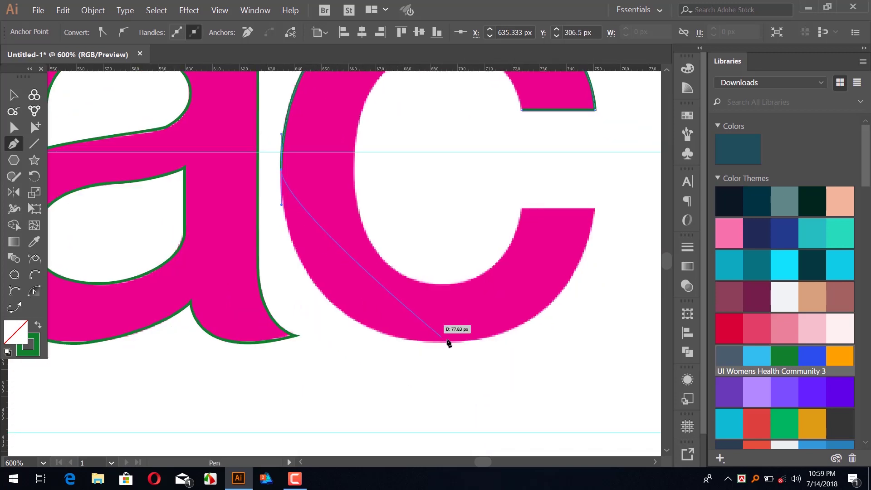
pyautogui.moveTo(451, 342); pyautogui.dragTo(608, 340)
# Shorten the bottom curve handle and trace the c's lower-right outer curve to a corner point at the lower terminal
pyautogui.moveTo(602, 304); pyautogui.dragTo(531, 338)
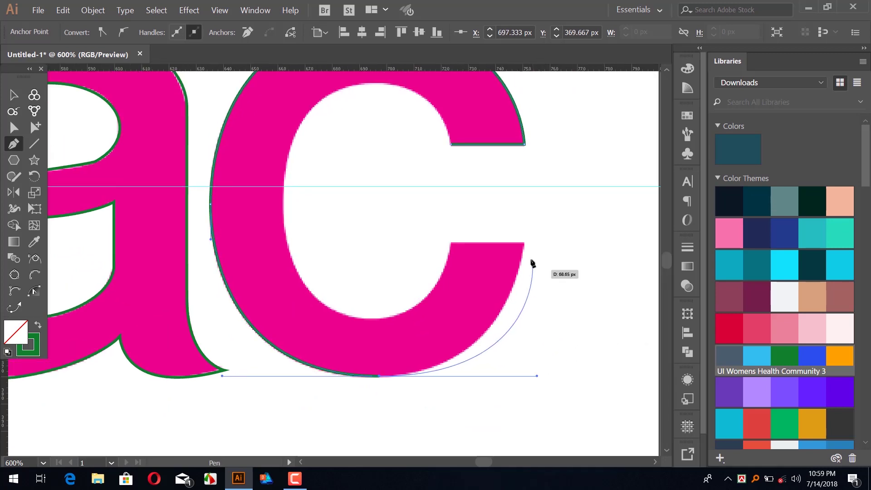
pyautogui.press('alt')
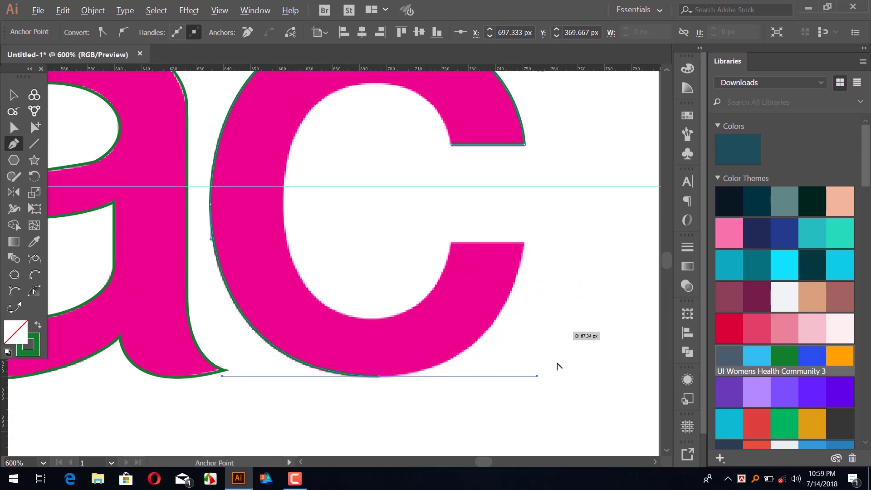
pyautogui.moveTo(540, 380); pyautogui.dragTo(491, 376)
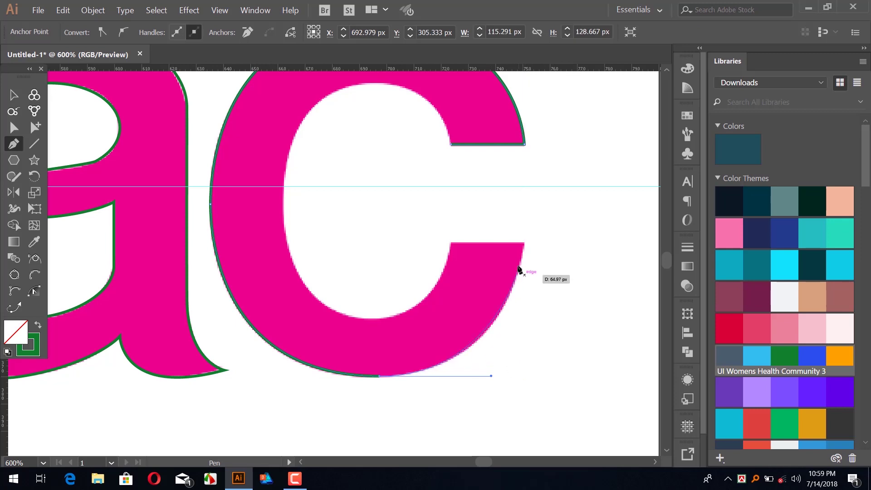
pyautogui.moveTo(525, 243); pyautogui.dragTo(527, 207)
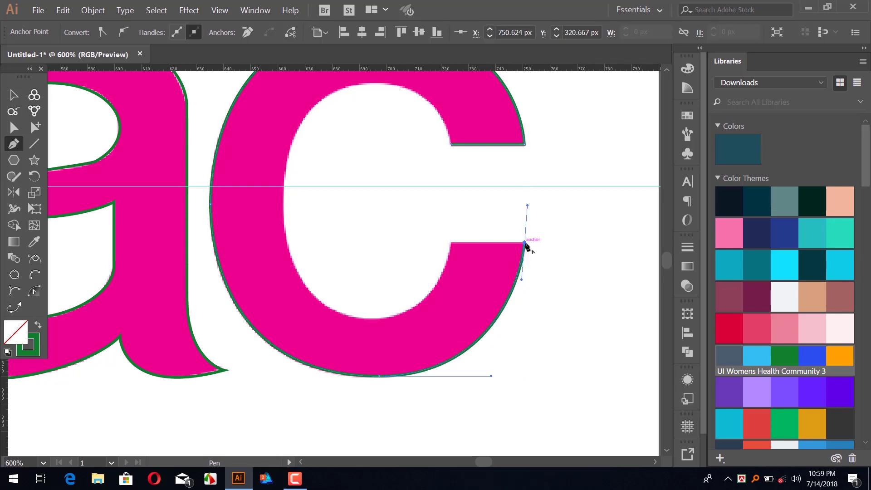
pyautogui.click(525, 244)
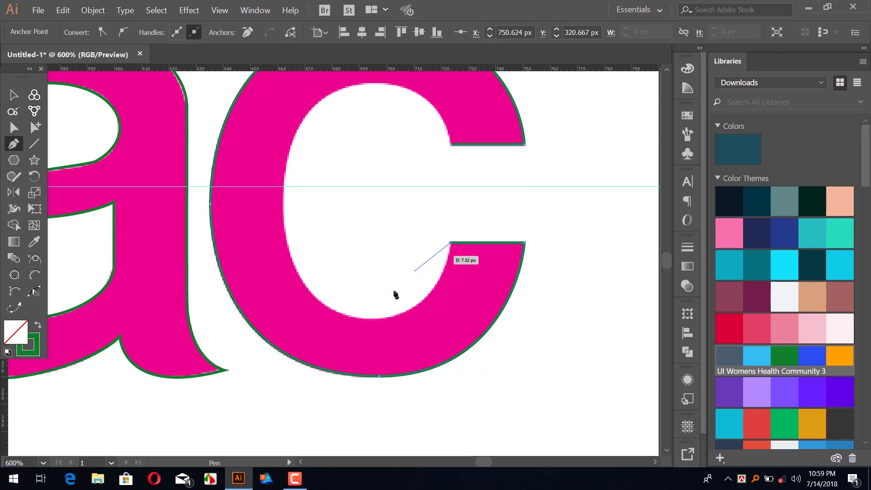
# Trace the c's inner edge from the lower terminal around the bottom of the opening to its left side
pyautogui.moveTo(375, 298)
pyautogui.mouseDown()
pyautogui.moveTo(459, 281)
pyautogui.moveTo(410, 300)
pyautogui.moveTo(374, 299)
pyautogui.mouseUp()
pyautogui.moveTo(391, 262); pyautogui.dragTo(381, 314)
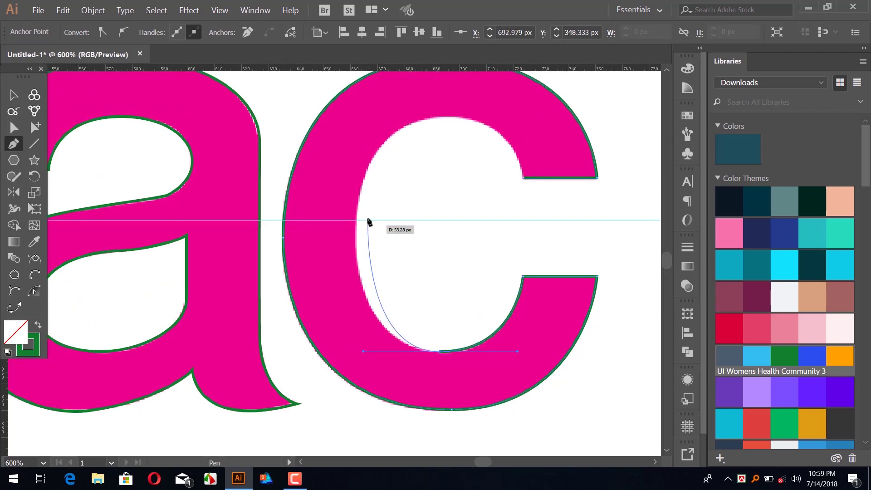
pyautogui.moveTo(356, 220); pyautogui.dragTo(359, 177)
# Continue the c's inner edge over the top of the opening, end it at the upper terminal and deselect the path
pyautogui.moveTo(447, 158); pyautogui.dragTo(387, 218)
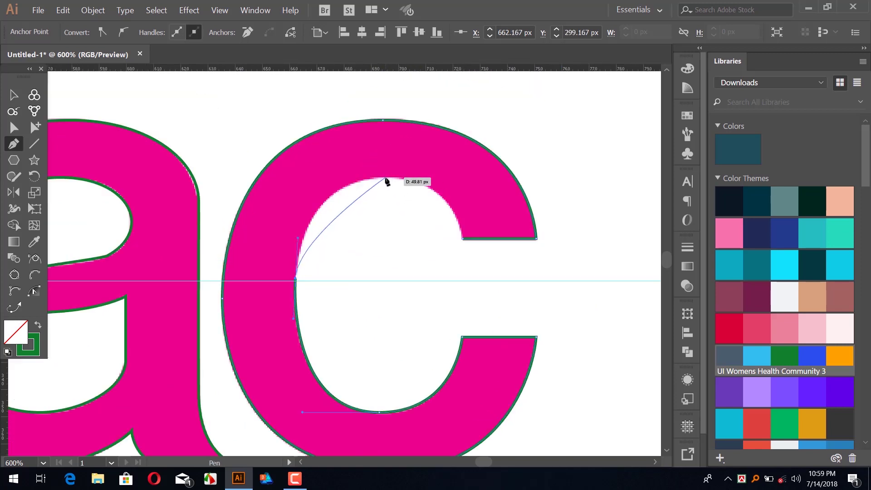
pyautogui.moveTo(386, 176); pyautogui.dragTo(446, 176)
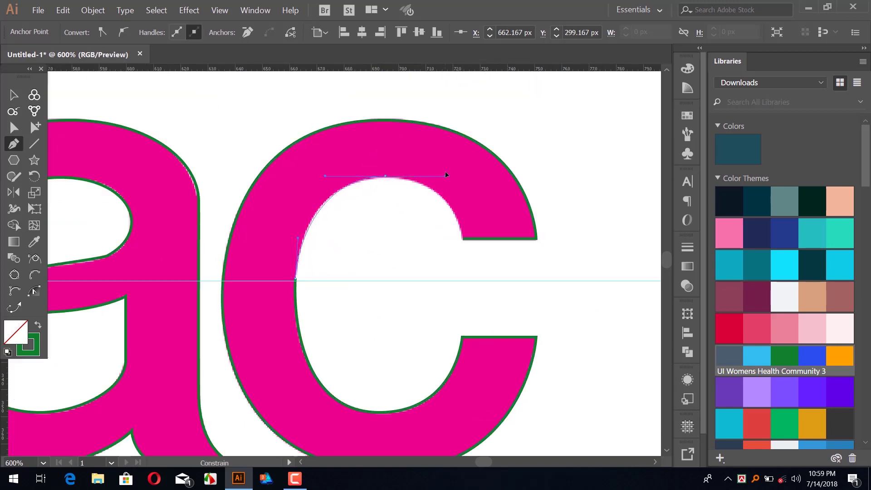
pyautogui.click(463, 239)
pyautogui.moveTo(464, 250); pyautogui.dragTo(464, 252)
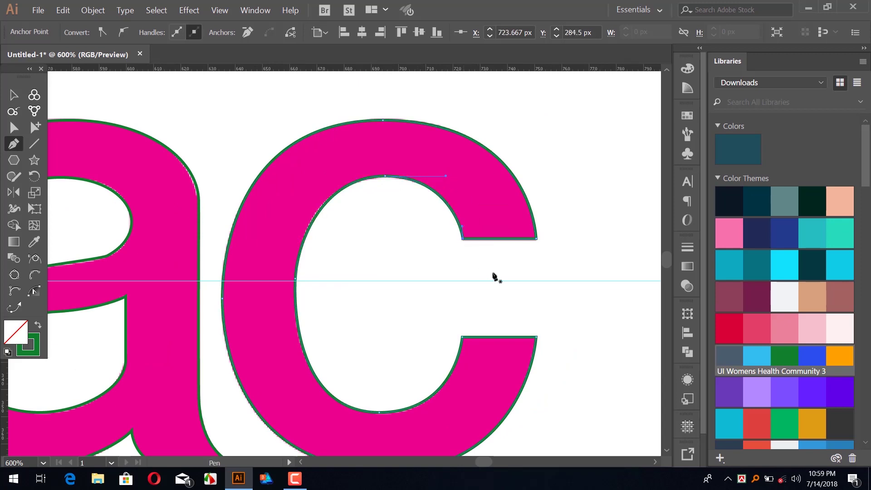
pyautogui.keyDown('ctrl'); pyautogui.click(541, 285); pyautogui.keyUp('ctrl')
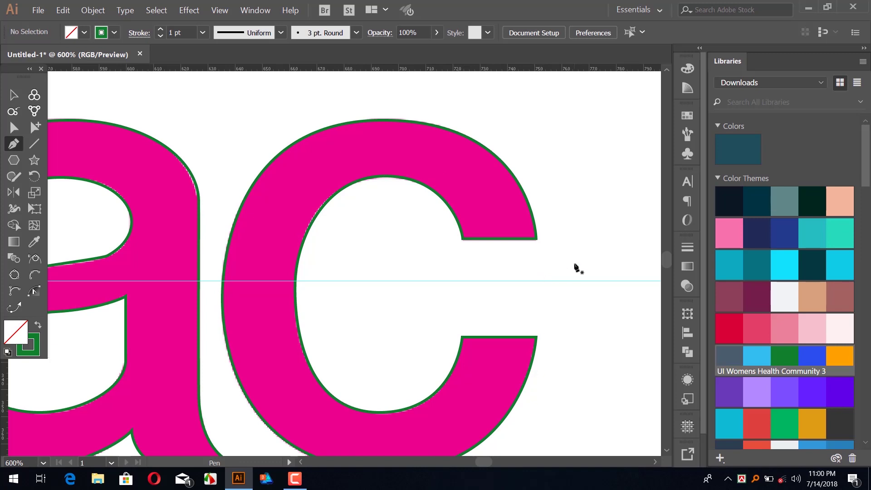
# Select the b outline and its counter and swap fill and stroke, giving both a green fill without a stroke
pyautogui.hotkey('ctrl', '-')
pyautogui.hotkey('ctrl', '-')
pyautogui.hotkey('ctrl', '-')
pyautogui.hotkey('ctrl', '-')
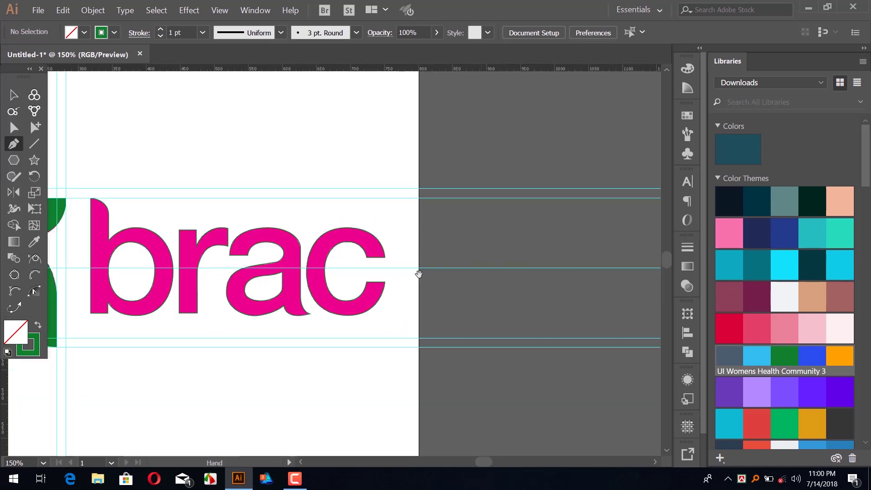
pyautogui.moveTo(419, 273); pyautogui.dragTo(534, 252)
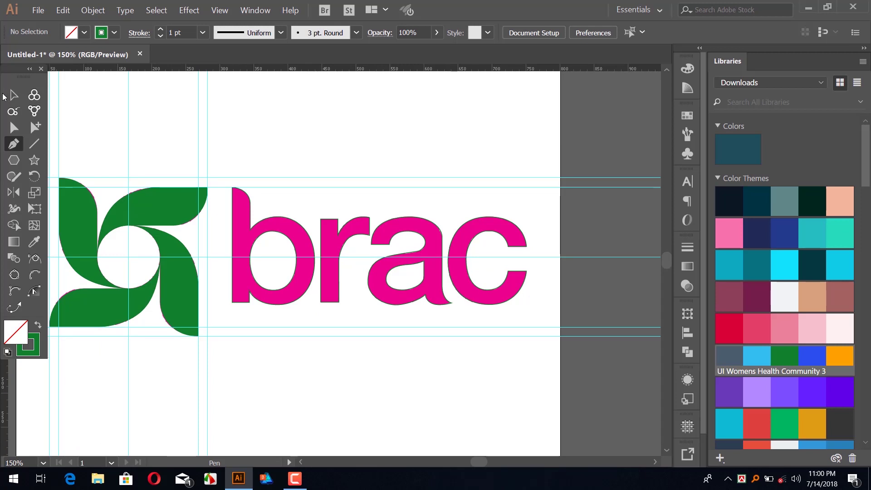
pyautogui.press('v')
pyautogui.moveTo(251, 169); pyautogui.dragTo(334, 212)
pyautogui.click(316, 170)
pyautogui.hotkey('ctrl', '=')
pyautogui.hotkey('ctrl', '=')
pyautogui.hotkey('ctrl', '=')
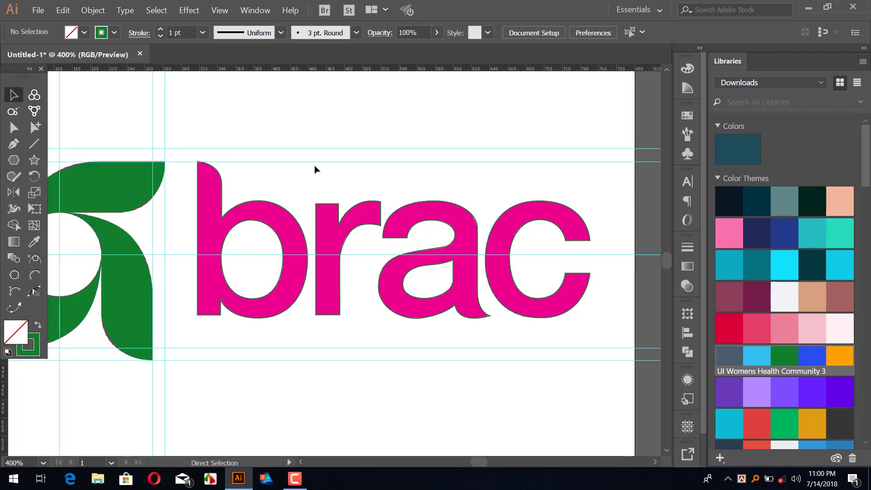
pyautogui.moveTo(214, 208); pyautogui.dragTo(335, 225)
pyautogui.moveTo(340, 146); pyautogui.dragTo(380, 187)
pyautogui.moveTo(303, 162); pyautogui.dragTo(344, 299)
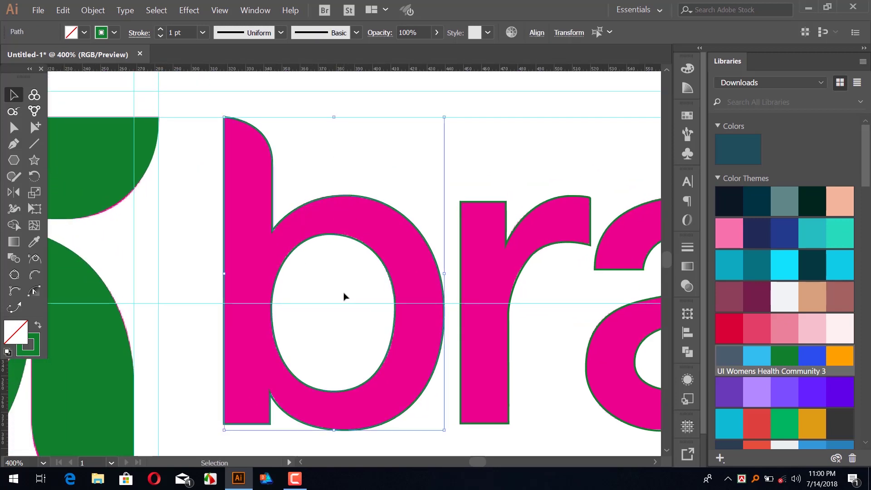
pyautogui.press('shift')
pyautogui.hotkey('shift', 'x')
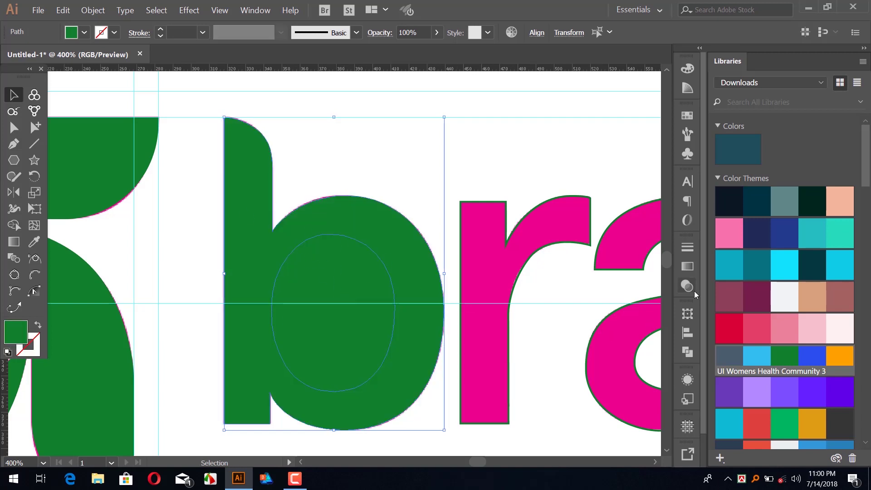
# Cut the counter out of the letter b by applying Pathfinder Exclude to its two paths
pyautogui.click(369, 168)
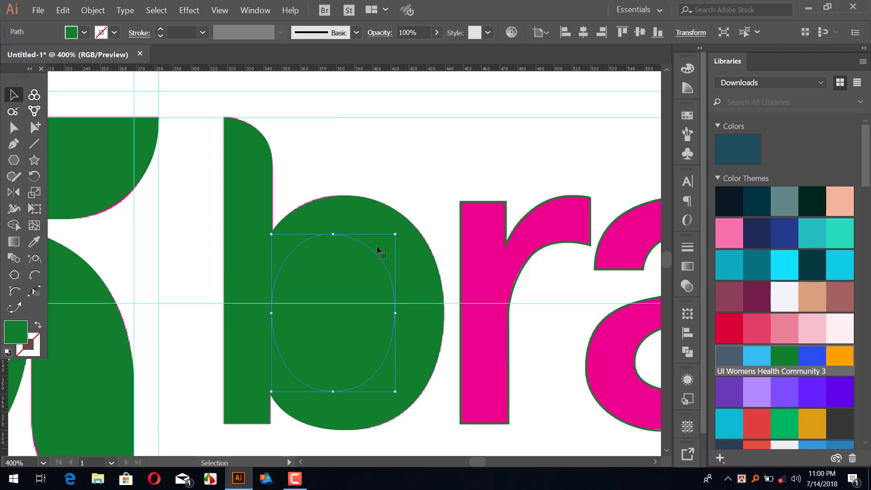
pyautogui.click(383, 274)
pyautogui.moveTo(303, 123); pyautogui.dragTo(344, 183)
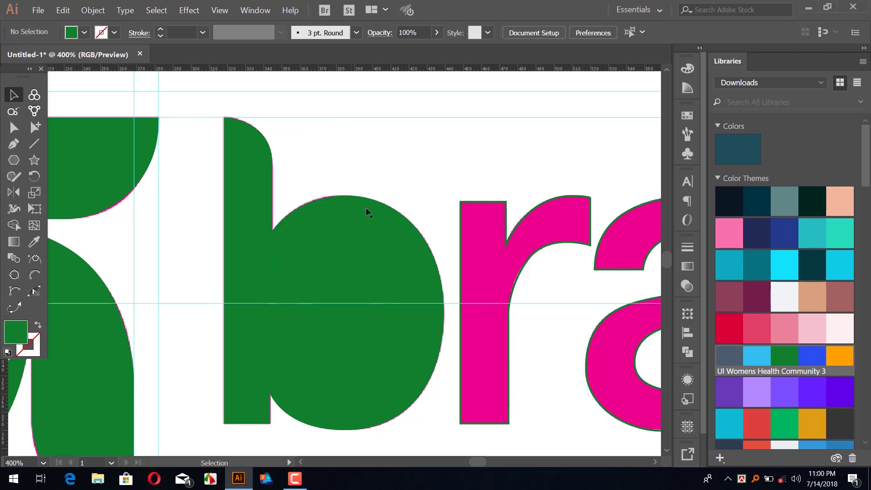
pyautogui.click(343, 205)
pyautogui.click(324, 168)
pyautogui.click(371, 342)
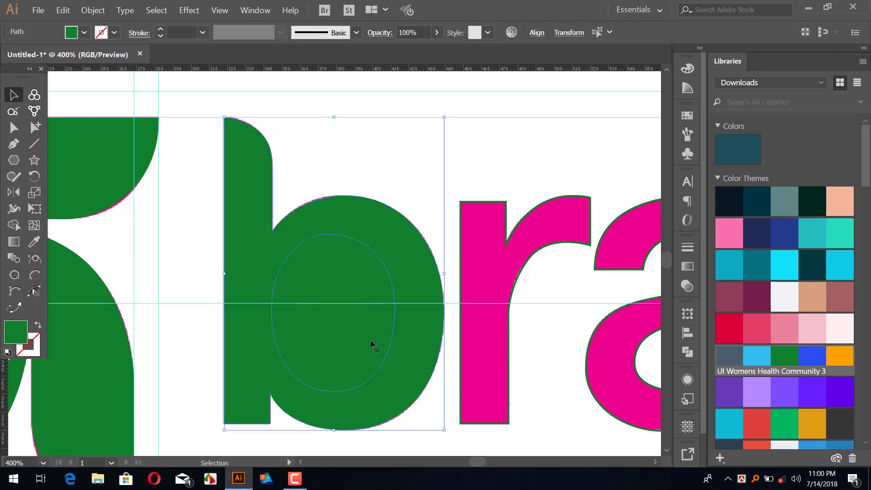
pyautogui.click(689, 352)
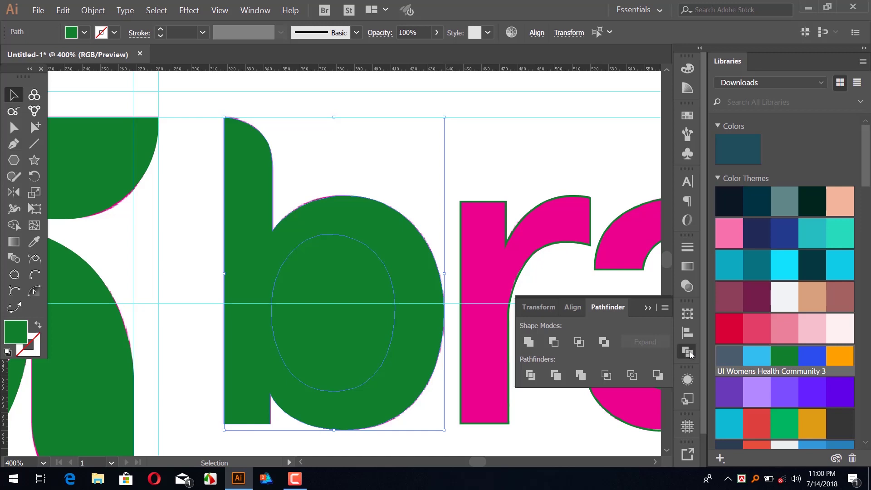
pyautogui.click(604, 345)
pyautogui.click(513, 163)
# Swap fill and stroke on the letter r to fill it green without an outline
pyautogui.moveTo(431, 148); pyautogui.dragTo(233, 149)
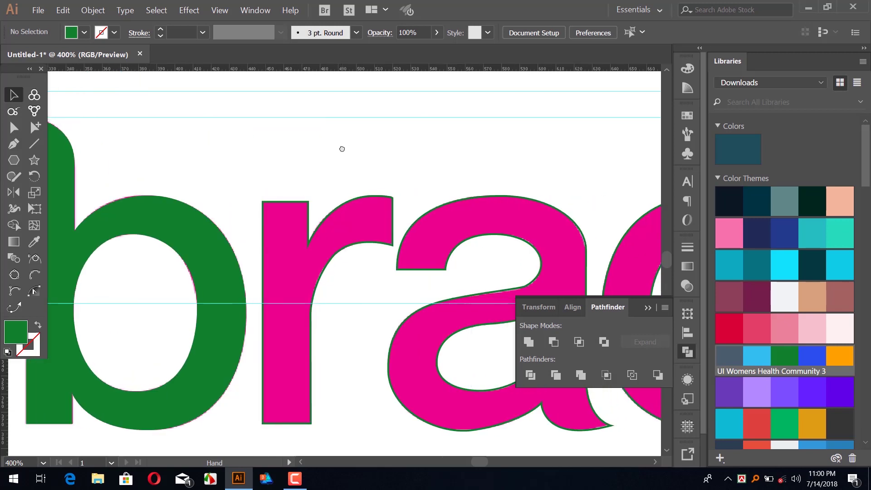
pyautogui.moveTo(317, 164); pyautogui.dragTo(351, 281)
pyautogui.hotkey('shift', 'x')
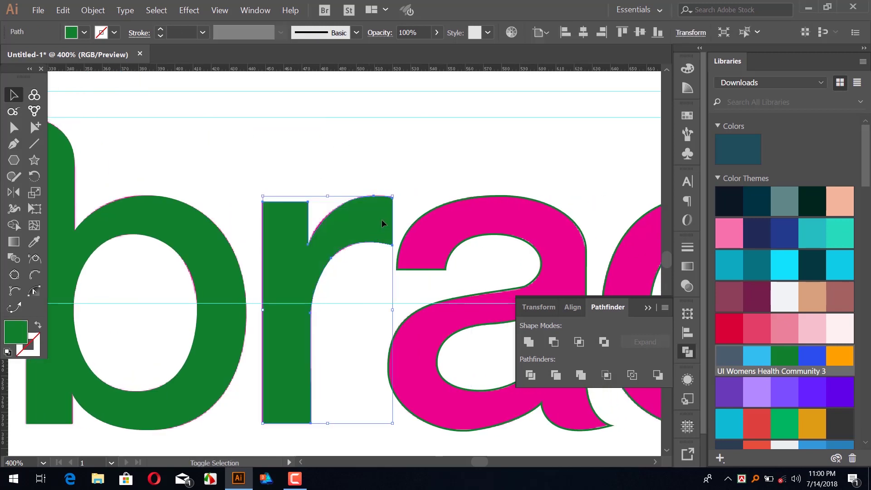
# Swap fill and stroke on both paths of the letter a and cut out its counter with Pathfinder Exclude
pyautogui.moveTo(495, 167)
pyautogui.mouseDown()
pyautogui.moveTo(305, 180)
pyautogui.moveTo(371, 425)
pyautogui.mouseUp()
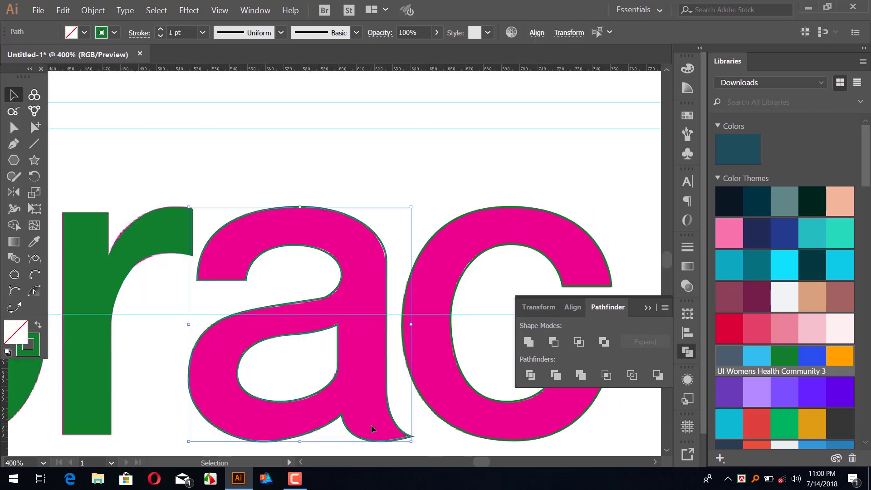
pyautogui.hotkey('shift', 'x')
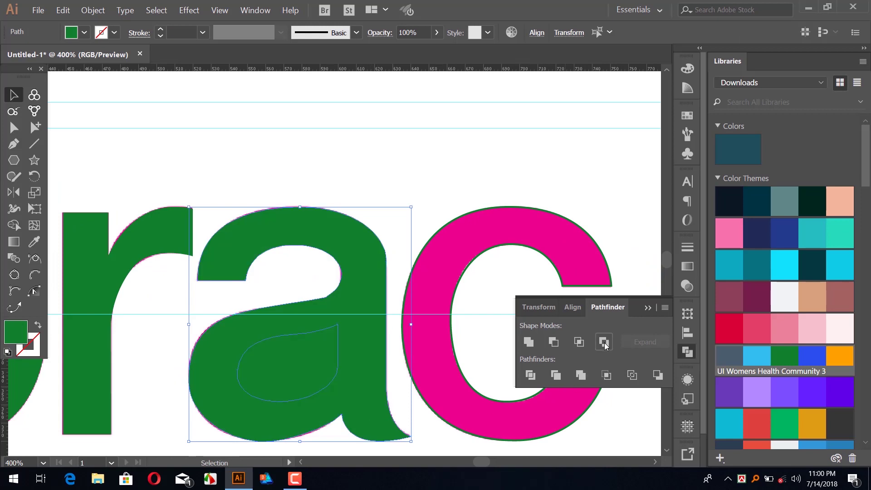
pyautogui.click(603, 342)
# Swap fill and stroke on the letter c to fill it green without an outline, and deselect it
pyautogui.moveTo(473, 169); pyautogui.dragTo(321, 166)
pyautogui.moveTo(386, 293); pyautogui.dragTo(382, 291)
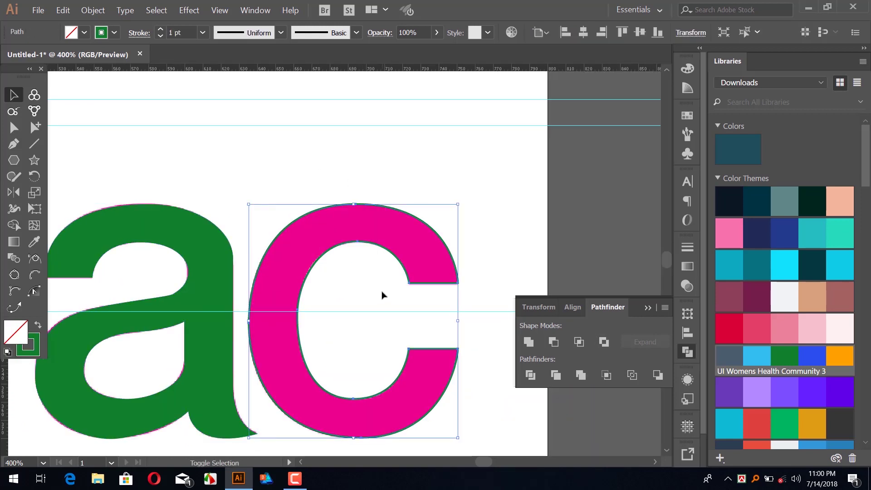
pyautogui.hotkey('shift', 'x')
pyautogui.click(332, 148)
# Group the four-petal symbol and all the traced wordmark letters into one object and deselect it
pyautogui.scroll(-4, 333, 151)
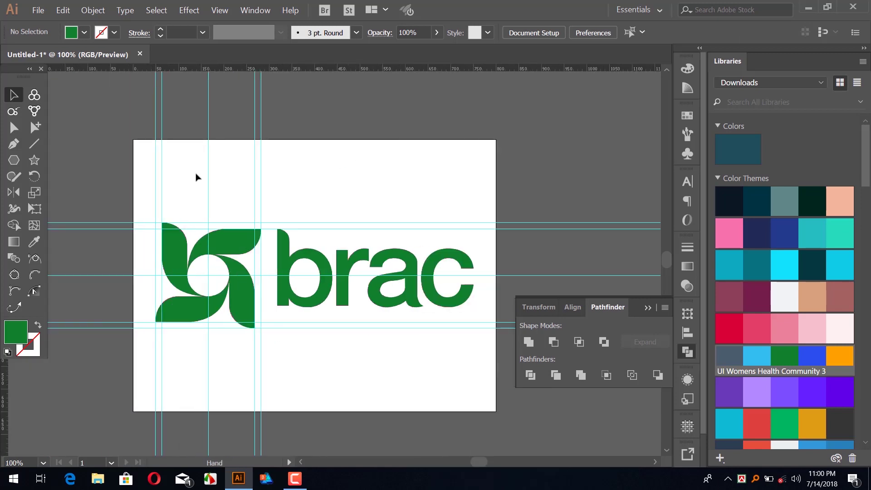
pyautogui.moveTo(135, 160); pyautogui.dragTo(494, 354)
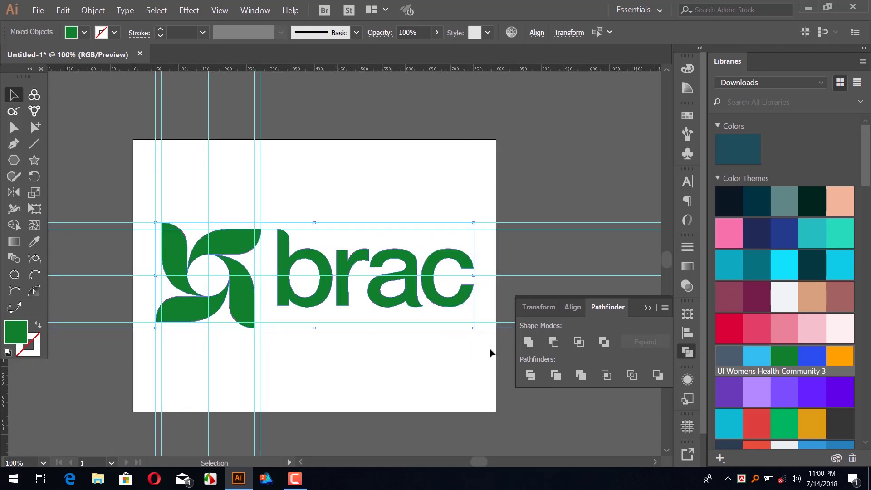
pyautogui.moveTo(96, 170); pyautogui.dragTo(484, 385)
pyautogui.press('a')
pyautogui.hotkey('ctrl', 'g')
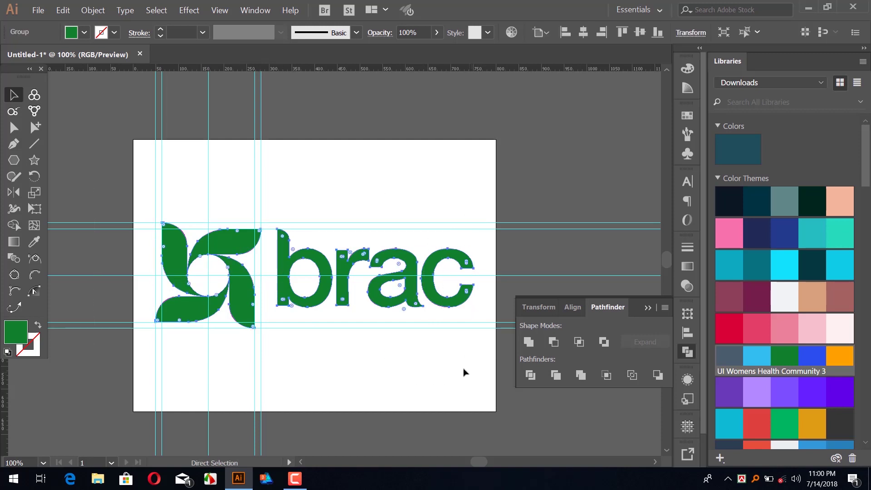
pyautogui.press('v')
pyautogui.moveTo(171, 120); pyautogui.dragTo(301, 162)
# Clear all ruler guides from the document
pyautogui.click(217, 14)
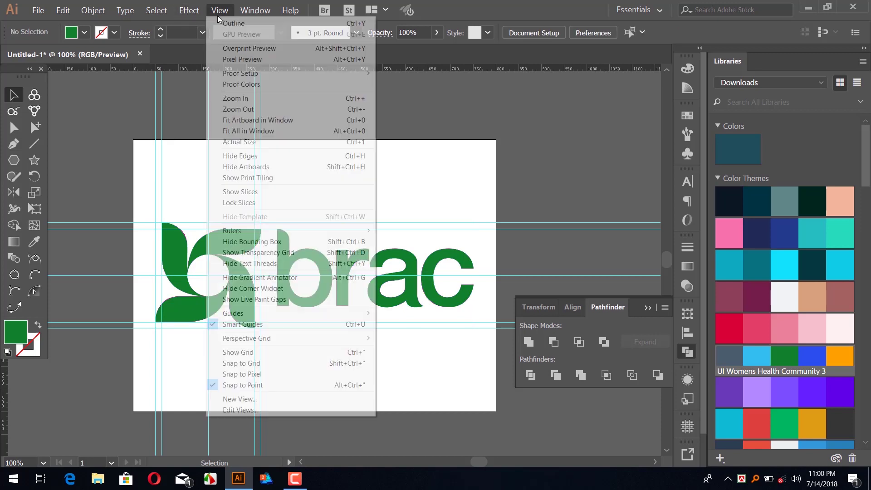
pyautogui.moveTo(343, 313)
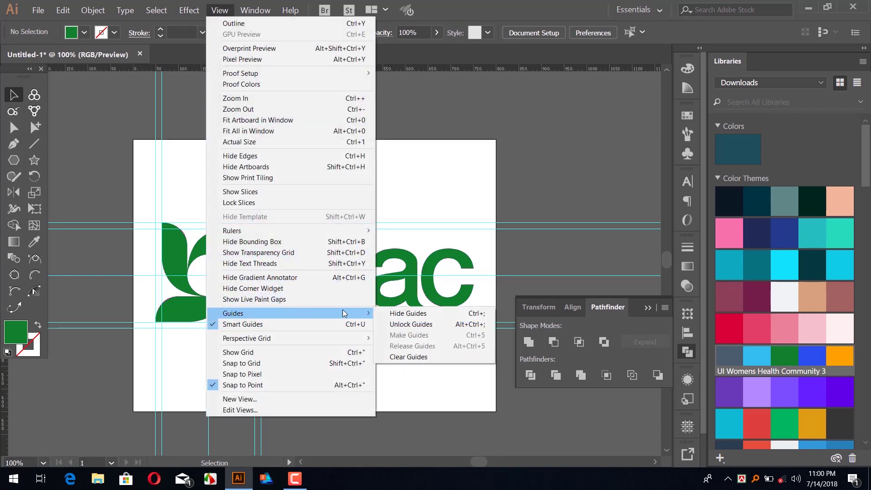
pyautogui.click(409, 357)
# Move the green traced logo straight up off the source image and recolor it with the image's pink using the Eyedropper
pyautogui.moveTo(102, 176); pyautogui.dragTo(475, 362)
pyautogui.moveTo(322, 300); pyautogui.dragTo(322, 224)
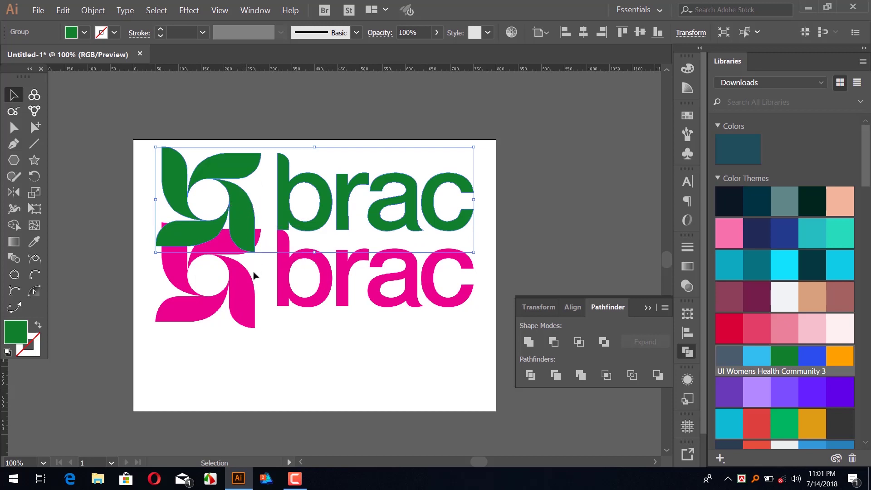
pyautogui.press('i')
pyautogui.click(246, 298)
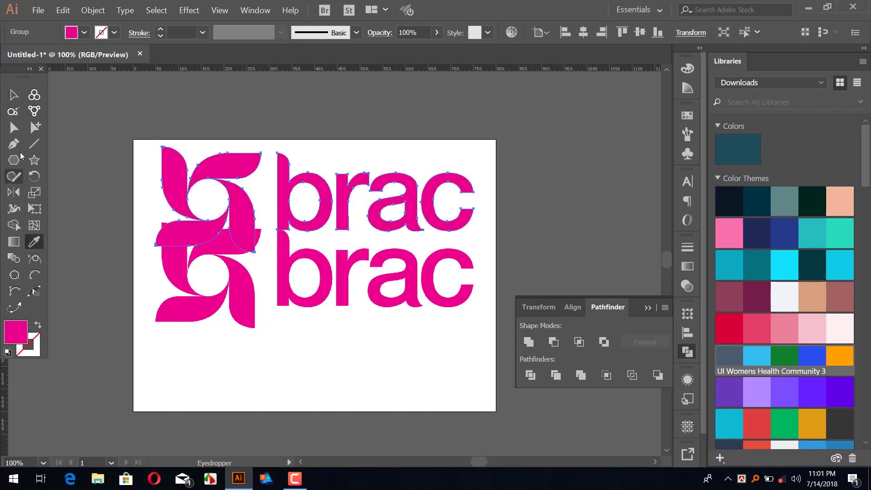
pyautogui.click(13, 94)
pyautogui.click(115, 145)
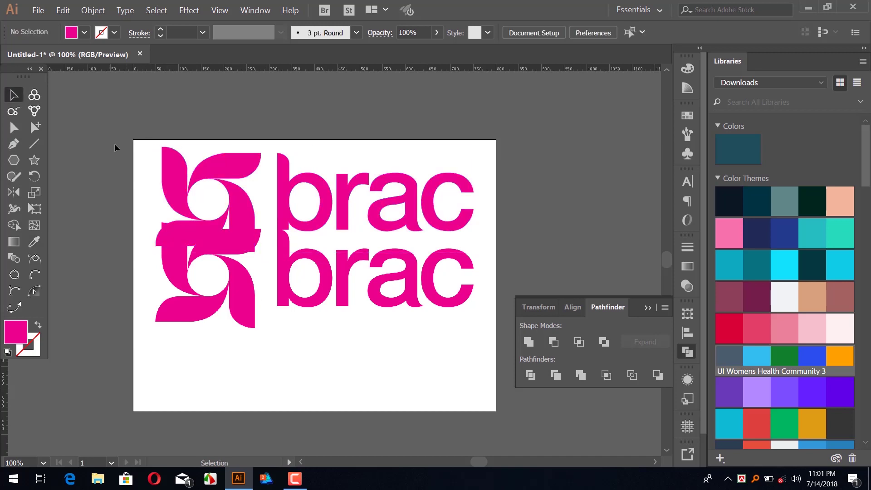
# Scale the traced logo down proportionally to about 60 percent and move it to the lower part of the artboard
pyautogui.click(472, 189)
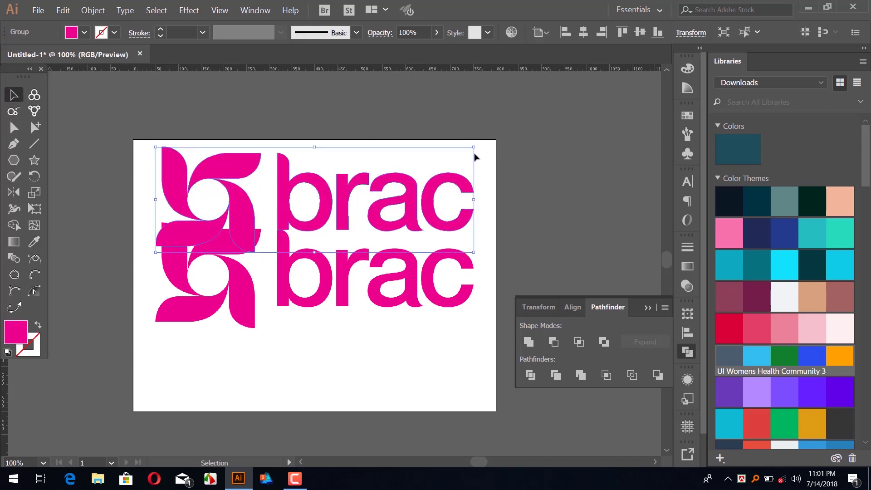
pyautogui.moveTo(467, 152); pyautogui.dragTo(409, 168)
pyautogui.moveTo(323, 202); pyautogui.dragTo(321, 334)
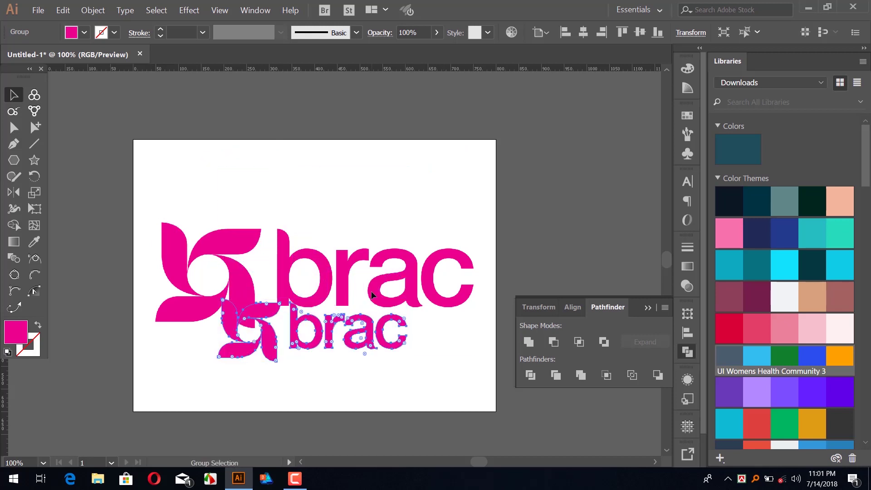
# Move the original logo image up and to the right, mostly off the artboard
pyautogui.click(372, 293)
pyautogui.click(349, 171)
pyautogui.moveTo(304, 256); pyautogui.dragTo(601, 111)
# Center the traced logo horizontally and vertically on the artboard and enlarge it proportionally from its center by about a quarter
pyautogui.moveTo(186, 271); pyautogui.dragTo(445, 389)
pyautogui.moveTo(348, 342); pyautogui.dragTo(342, 277)
pyautogui.click(578, 311)
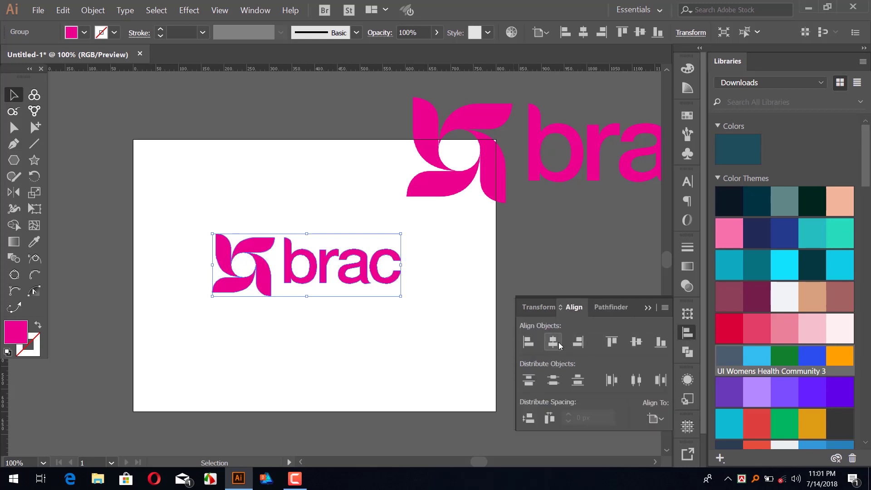
pyautogui.click(553, 342)
pyautogui.click(635, 342)
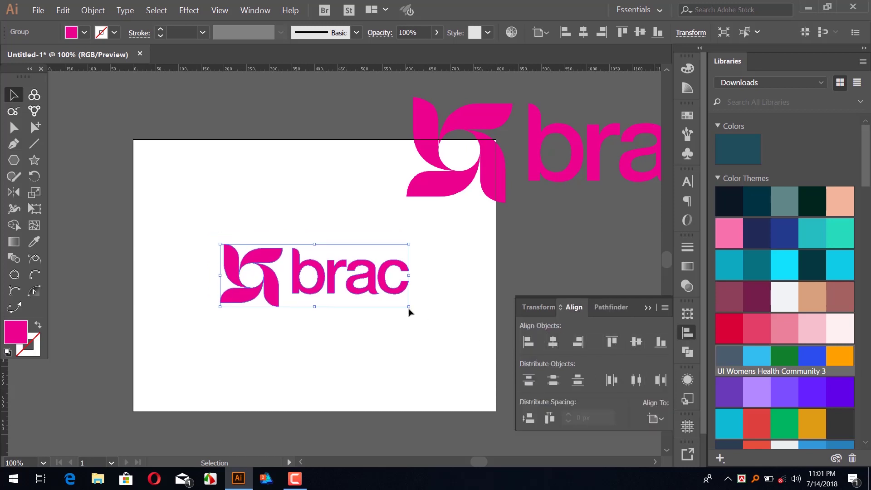
pyautogui.moveTo(409, 312); pyautogui.dragTo(434, 316)
pyautogui.click(454, 356)
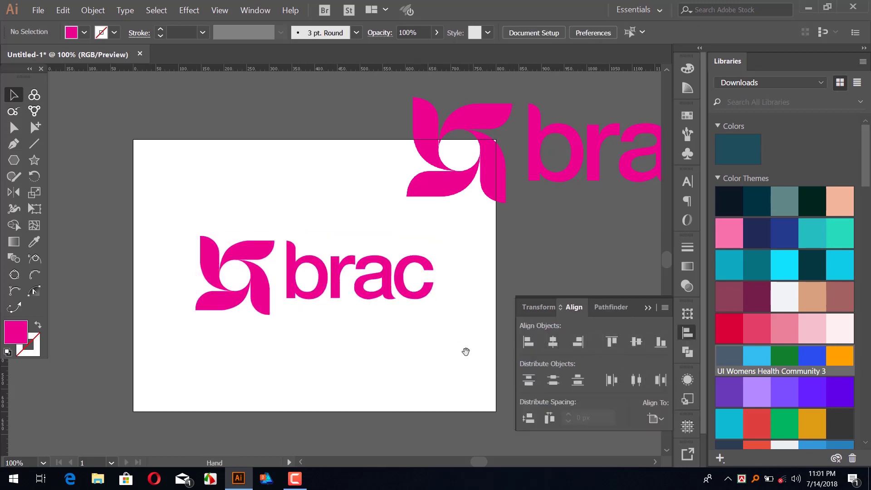
# Move the linked image brac-logo-big.png farther right so it sits completely outside the artboard
pyautogui.moveTo(466, 352); pyautogui.dragTo(393, 348)
pyautogui.moveTo(380, 175); pyautogui.dragTo(527, 181)
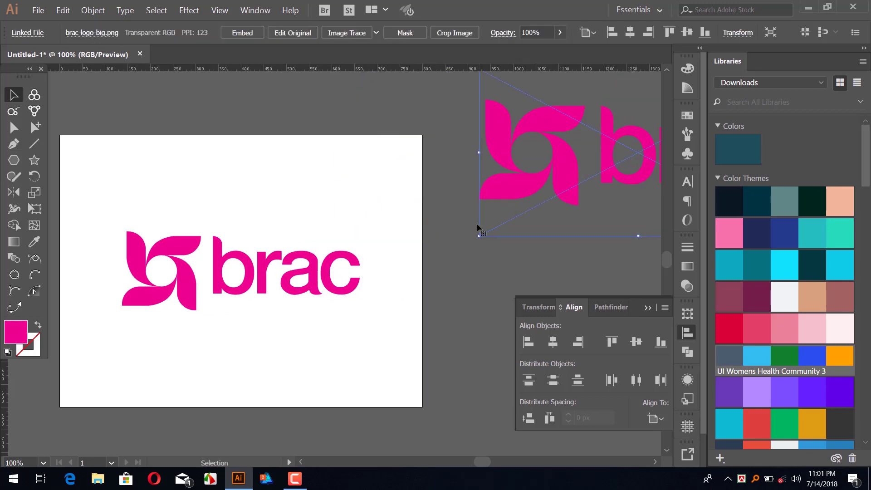
pyautogui.moveTo(475, 226)
pyautogui.mouseDown()
pyautogui.moveTo(414, 243)
pyautogui.moveTo(431, 256)
pyautogui.moveTo(480, 232)
pyautogui.mouseUp()
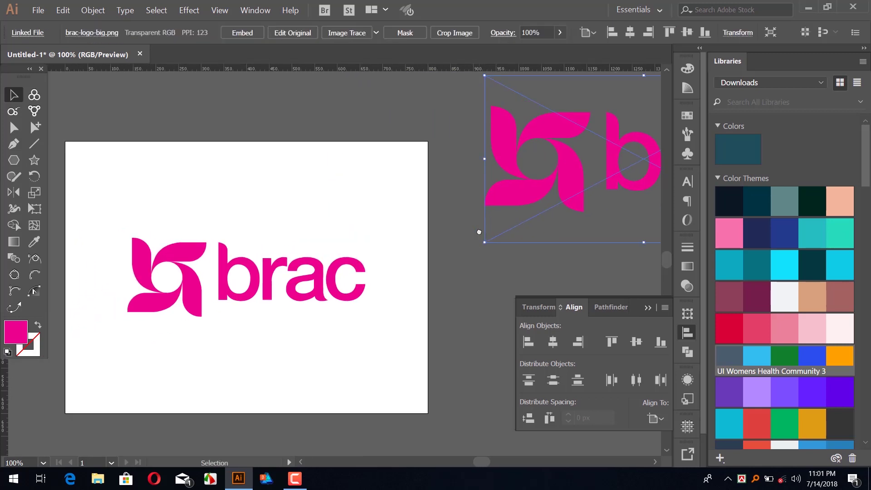
pyautogui.press('a')
pyautogui.hotkey('ctrl', '-')
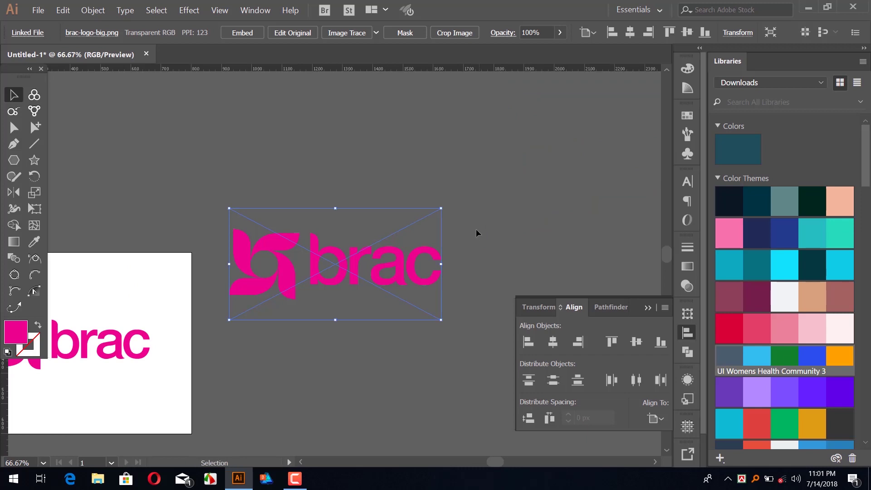
# Compare the traced logo on the artboard with the original linked image beside it, selecting each in turn
pyautogui.moveTo(447, 218); pyautogui.dragTo(453, 290)
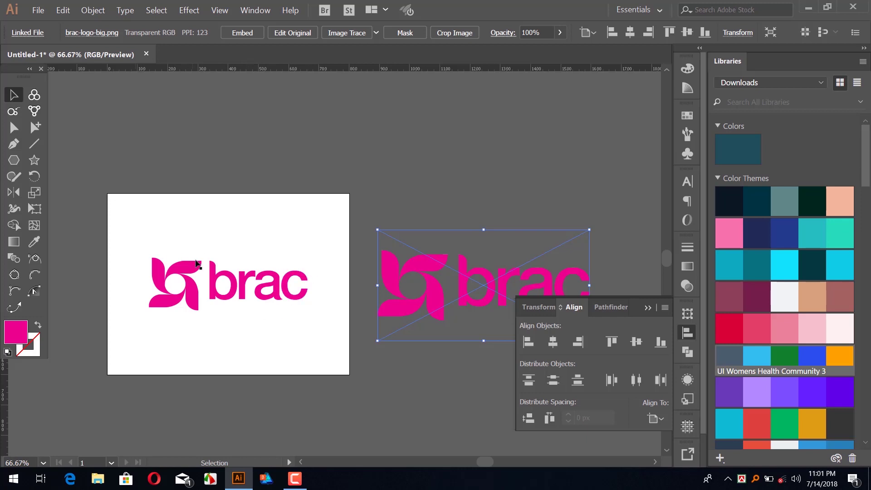
pyautogui.click(648, 308)
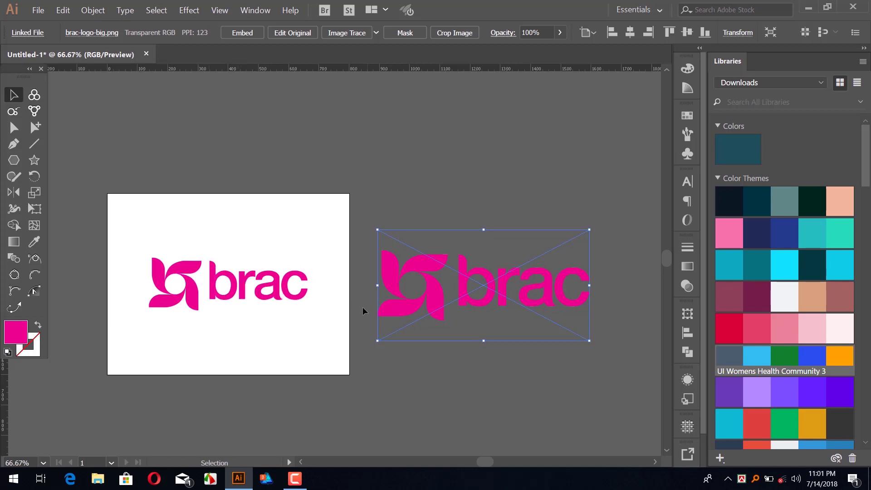
pyautogui.click(304, 291)
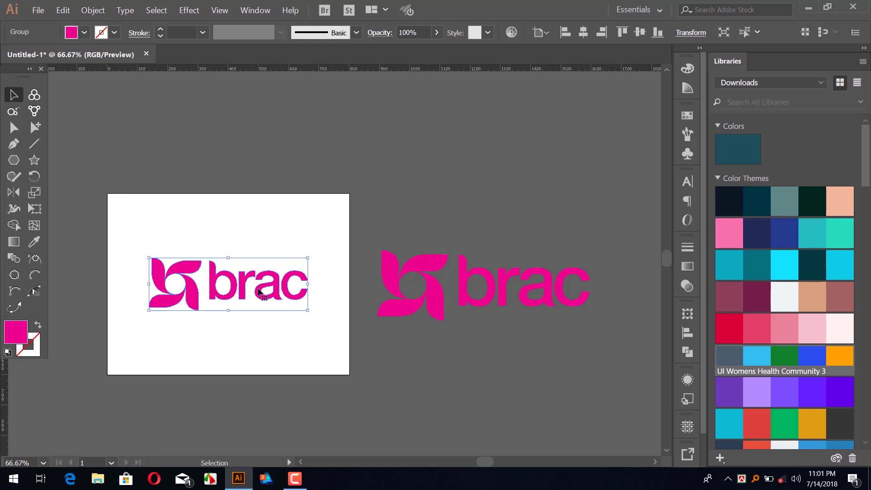
pyautogui.click(445, 296)
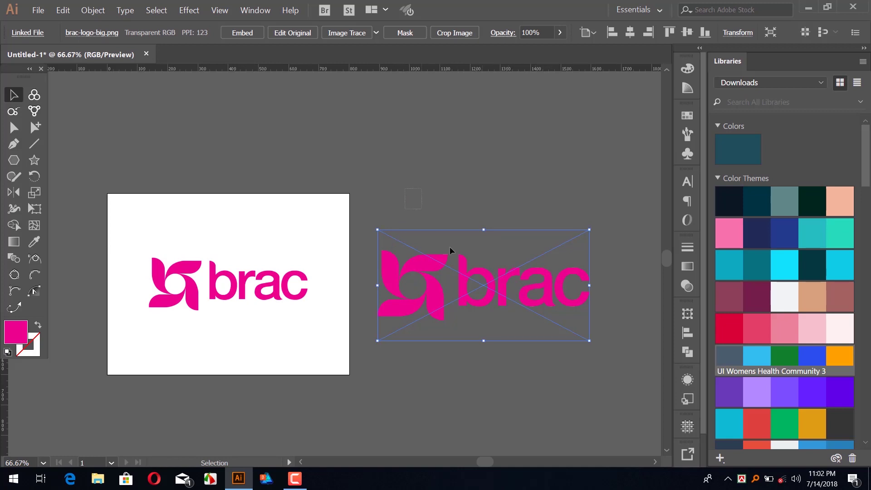
pyautogui.moveTo(148, 218); pyautogui.dragTo(305, 323)
pyautogui.click(401, 267)
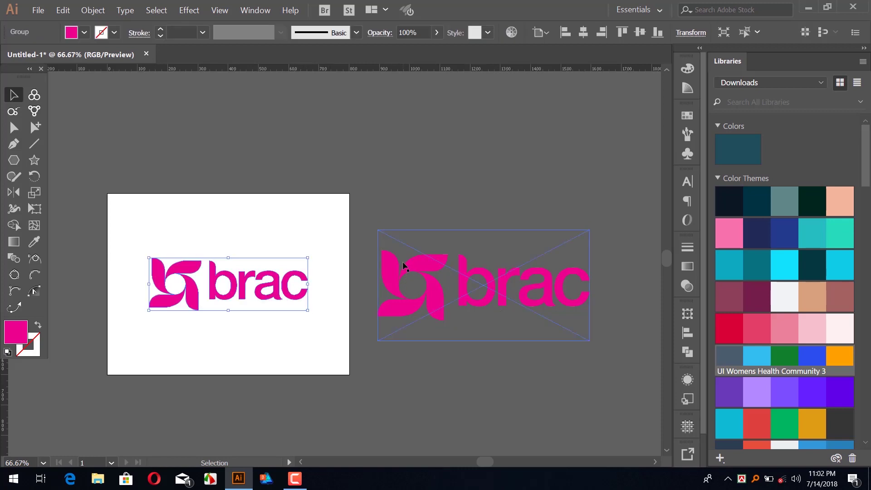
pyautogui.moveTo(282, 335); pyautogui.dragTo(321, 363)
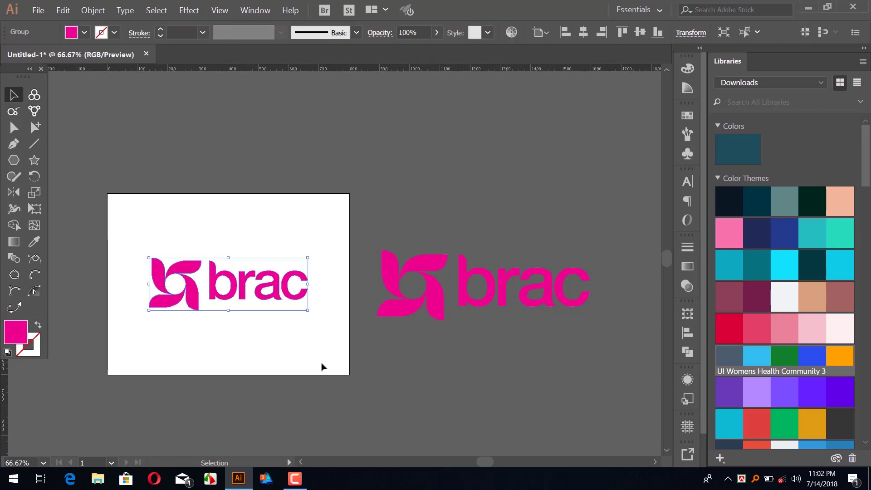
pyautogui.click(299, 339)
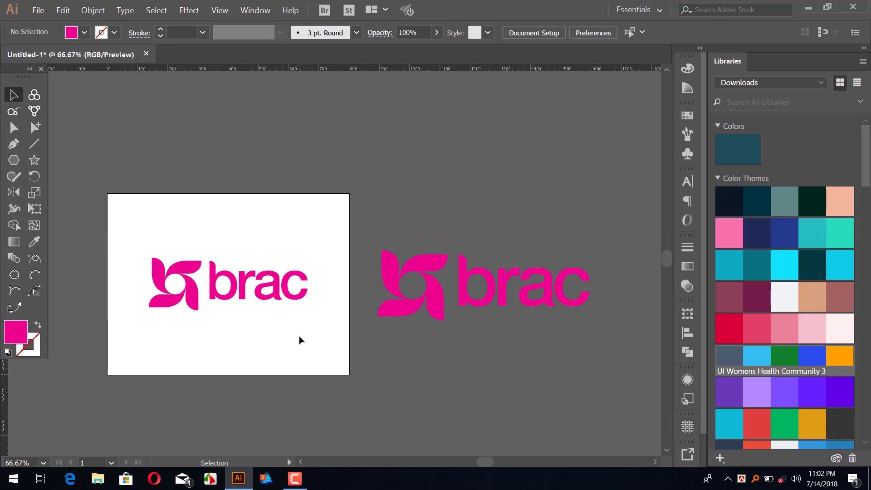
# Examine the symbol's edge in the original brac-logo-big.png image at extreme magnification
pyautogui.press('z')
pyautogui.moveTo(413, 248); pyautogui.dragTo(502, 301)
pyautogui.moveTo(418, 221); pyautogui.dragTo(508, 249)
pyautogui.moveTo(217, 136); pyautogui.dragTo(275, 155)
pyautogui.press('space')
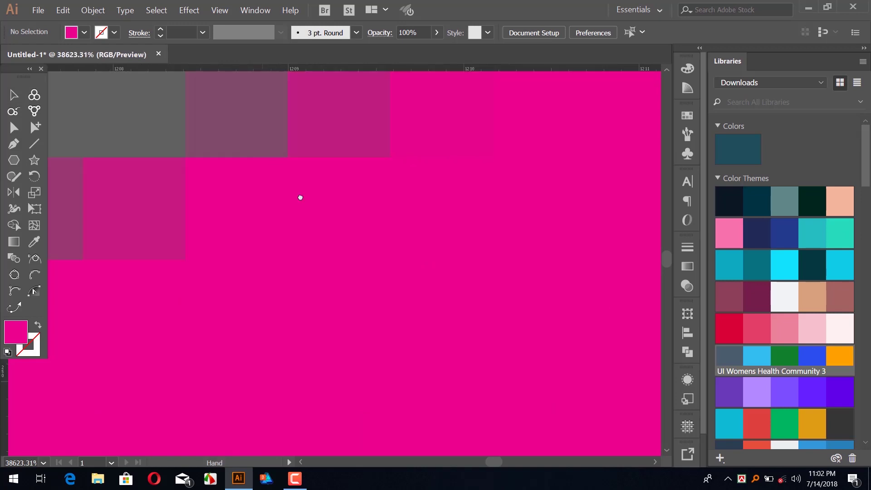
pyautogui.moveTo(299, 196); pyautogui.dragTo(377, 325)
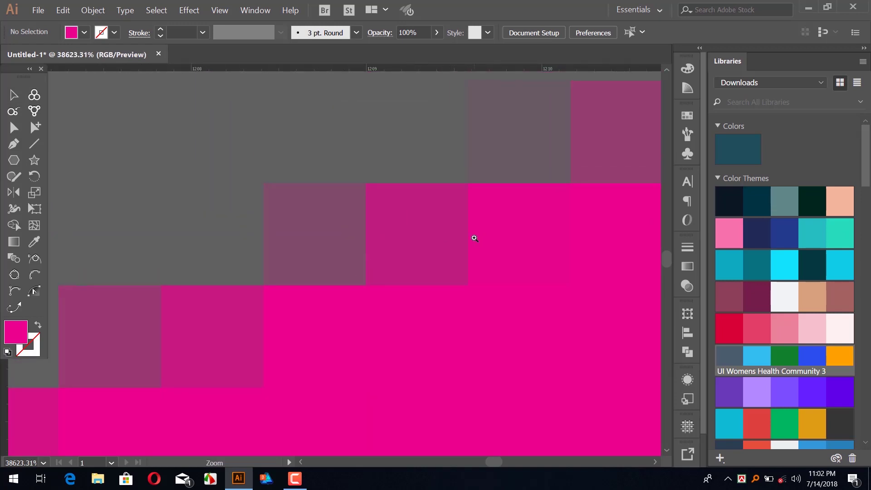
pyautogui.press('ctrl')
pyautogui.hotkey('ctrl', '0')
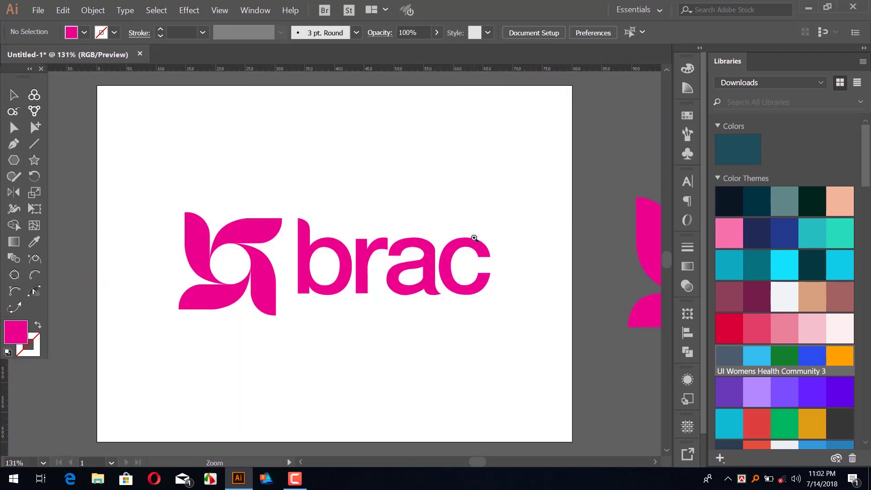
# Examine the traced vector logo's edges at high magnification and return to the whole artboard
pyautogui.moveTo(210, 196); pyautogui.dragTo(354, 266)
pyautogui.moveTo(291, 180); pyautogui.dragTo(482, 203)
pyautogui.moveTo(362, 165); pyautogui.dragTo(501, 191)
pyautogui.moveTo(385, 143); pyautogui.dragTo(525, 200)
pyautogui.moveTo(351, 203); pyautogui.dragTo(484, 278)
pyautogui.press('v')
pyautogui.hotkey('ctrl', '0')
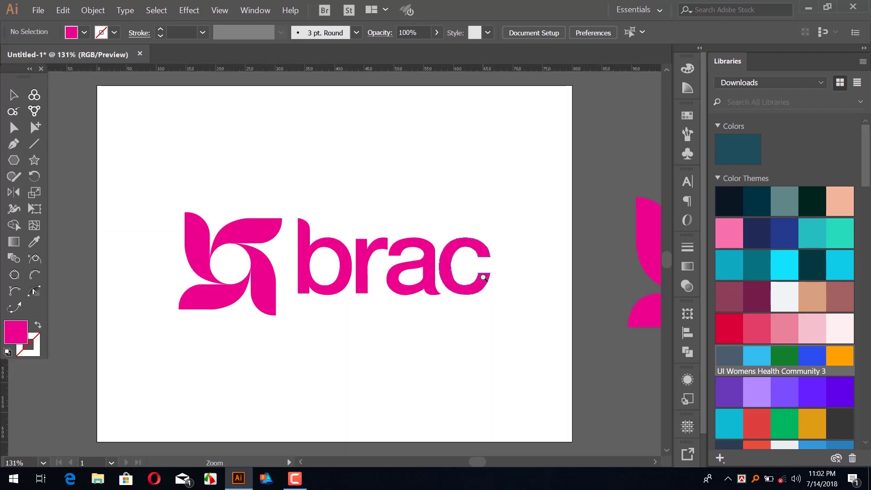
pyautogui.moveTo(554, 280); pyautogui.dragTo(413, 273)
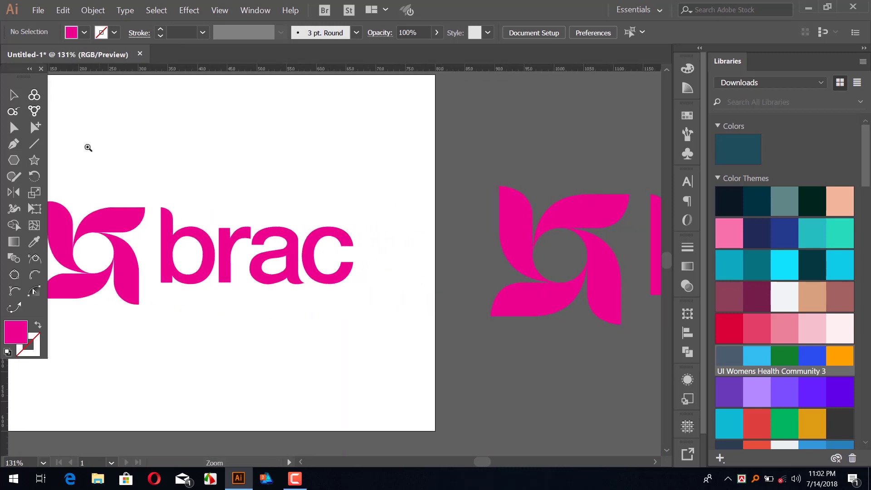
pyautogui.press('ctrl')
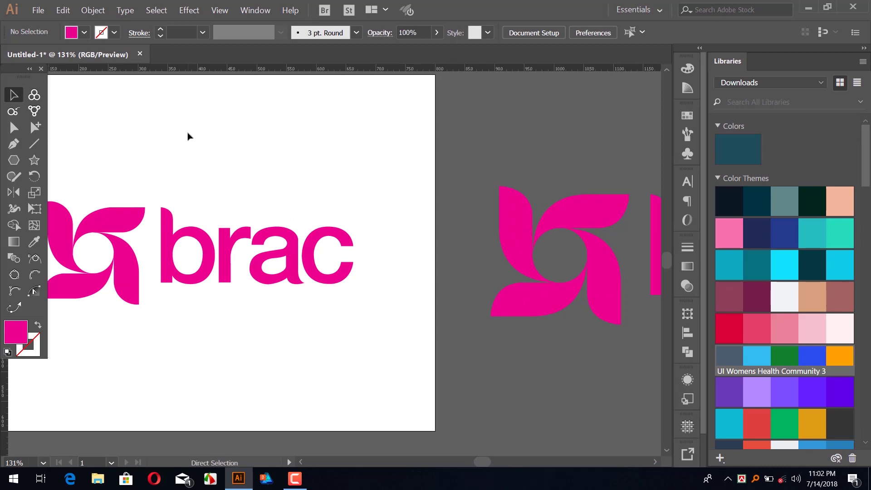
pyautogui.hotkey('ctrl', '0')
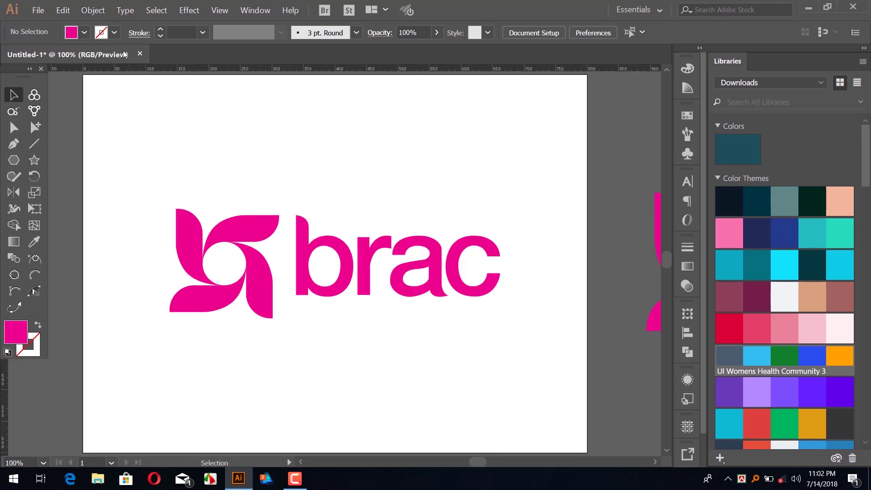
# Delete the linked image brac-logo-big.png beside the artboard
pyautogui.hotkey('ctrl', '-')
pyautogui.hotkey('ctrl', '-')
pyautogui.moveTo(384, 190); pyautogui.dragTo(285, 161)
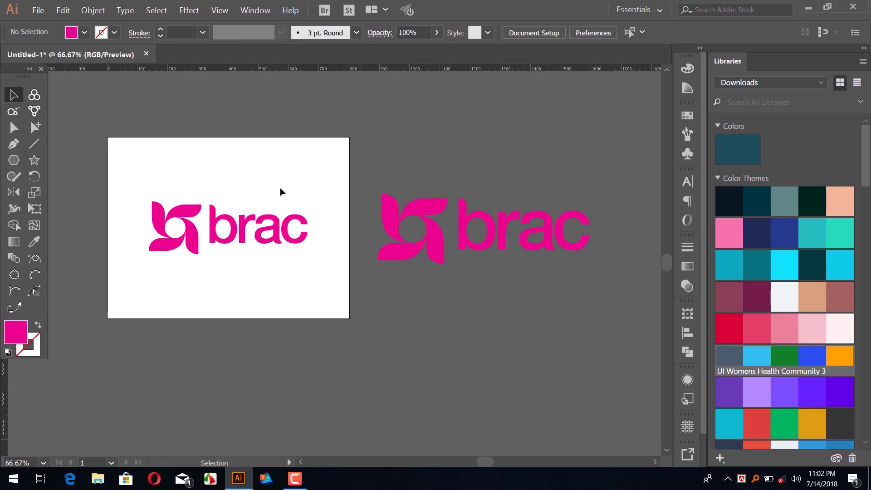
pyautogui.moveTo(361, 176); pyautogui.dragTo(646, 310)
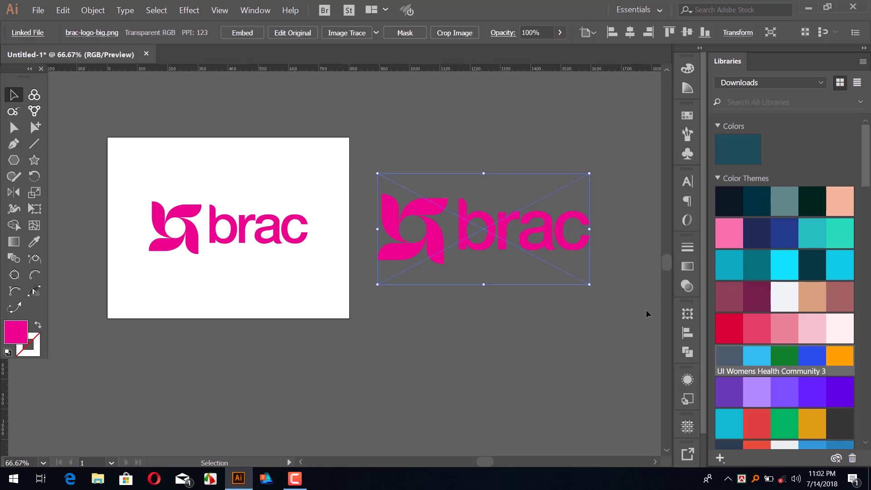
pyautogui.press('Delete')
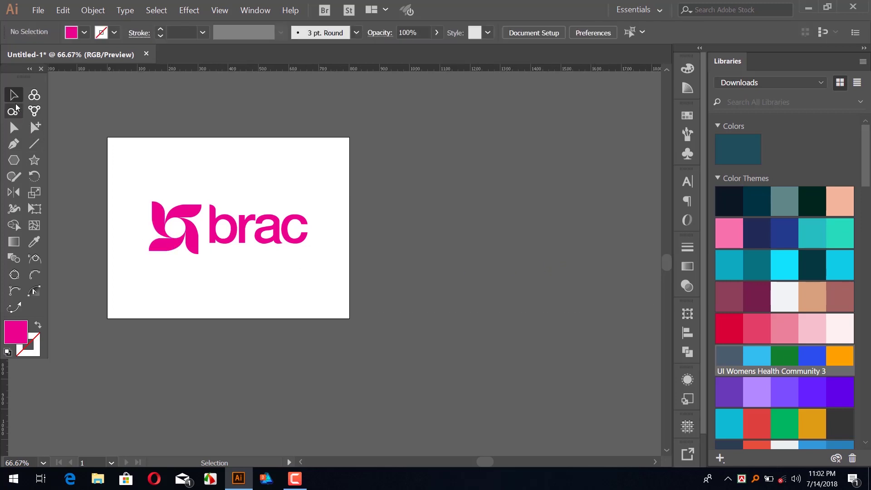
# Duplicate the four-petal symbol and enlarge the copy proportionally to about 2.3 times its size, flush with the artboard's lower-right corner
pyautogui.click(36, 128)
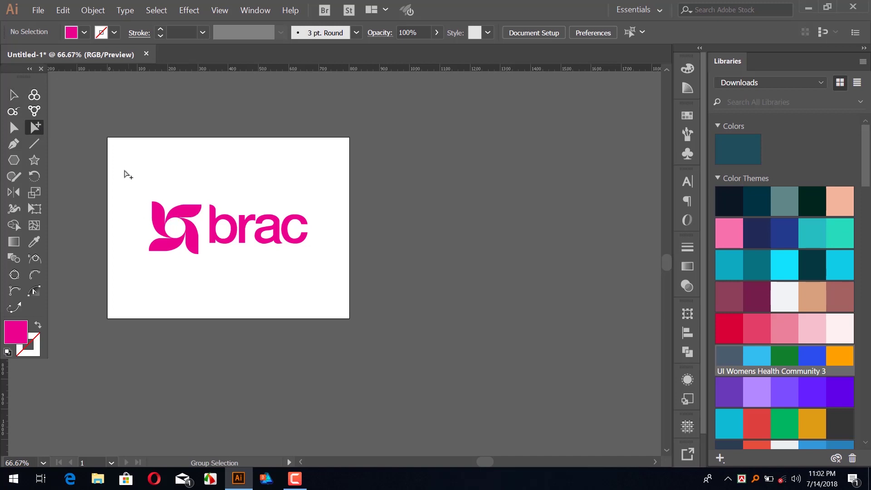
pyautogui.moveTo(129, 175); pyautogui.dragTo(208, 265)
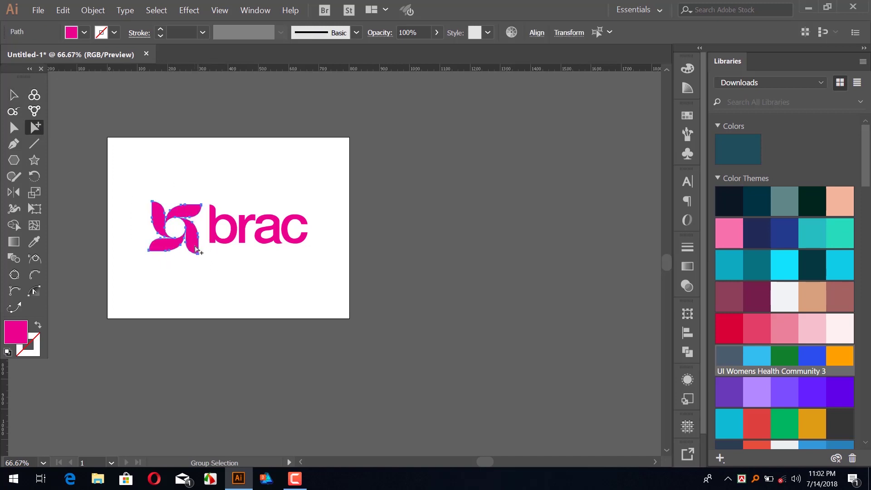
pyautogui.press('v')
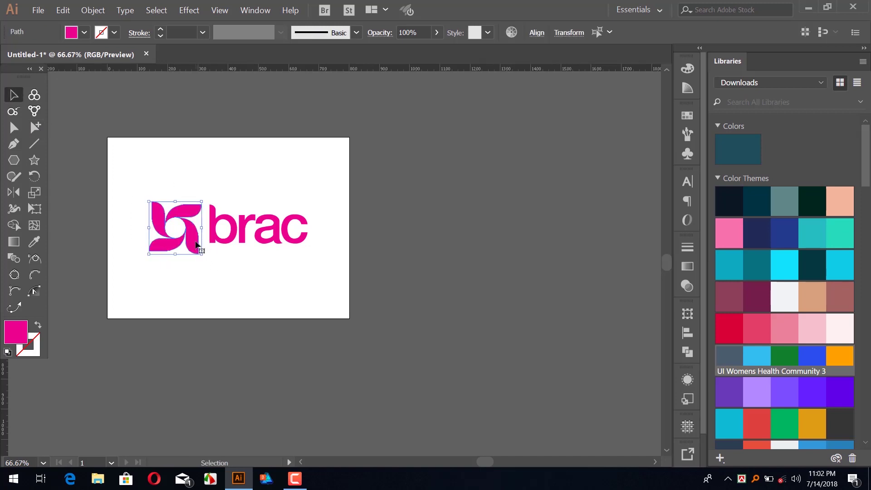
pyautogui.moveTo(196, 245); pyautogui.dragTo(326, 312)
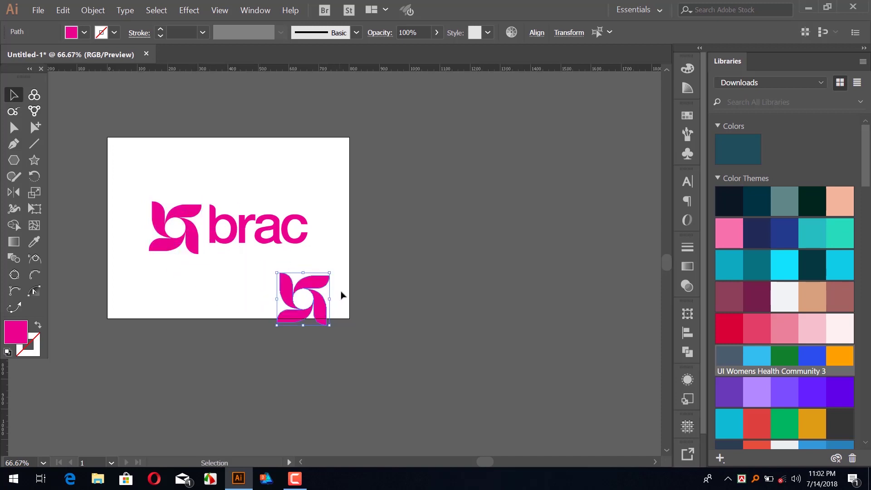
pyautogui.moveTo(332, 273); pyautogui.dragTo(398, 204)
pyautogui.moveTo(367, 274); pyautogui.dragTo(335, 272)
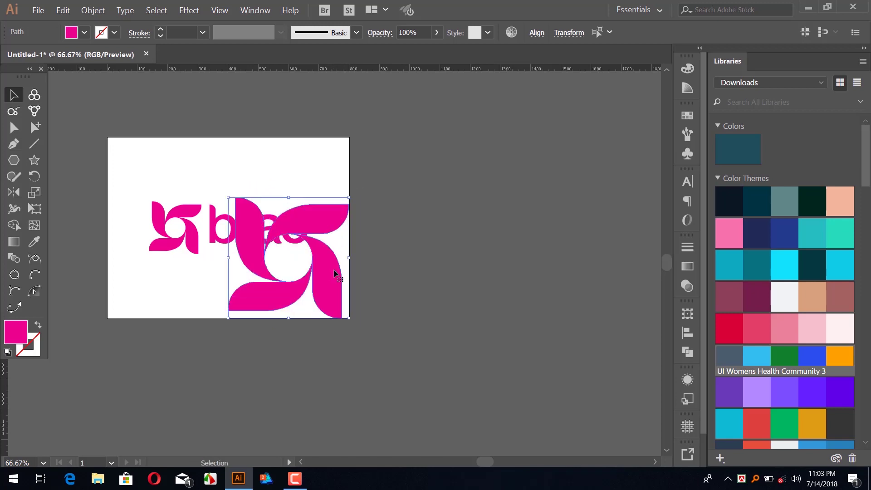
# Send the enlarged symbol copy behind the logo and set its opacity to 15%
pyautogui.hotkey('ctrl', 'shift')
pyautogui.hotkey('ctrl', 'shift', 'b')
pyautogui.click(685, 285)
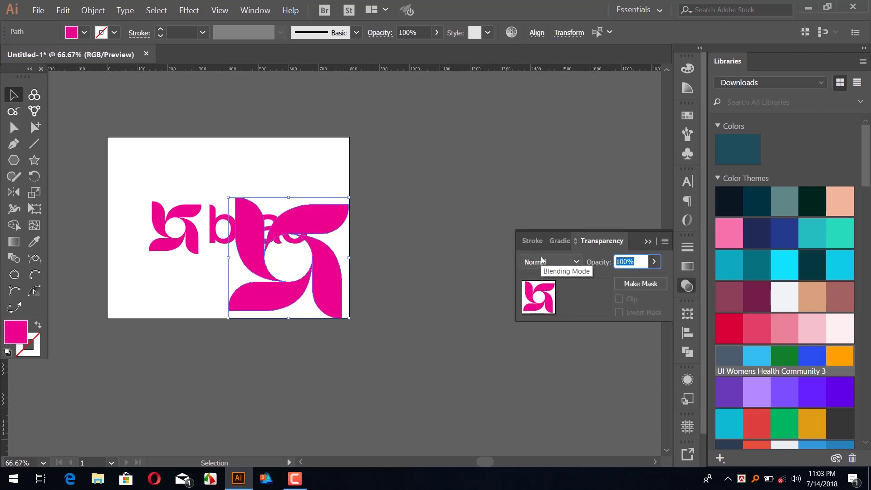
pyautogui.write('15')
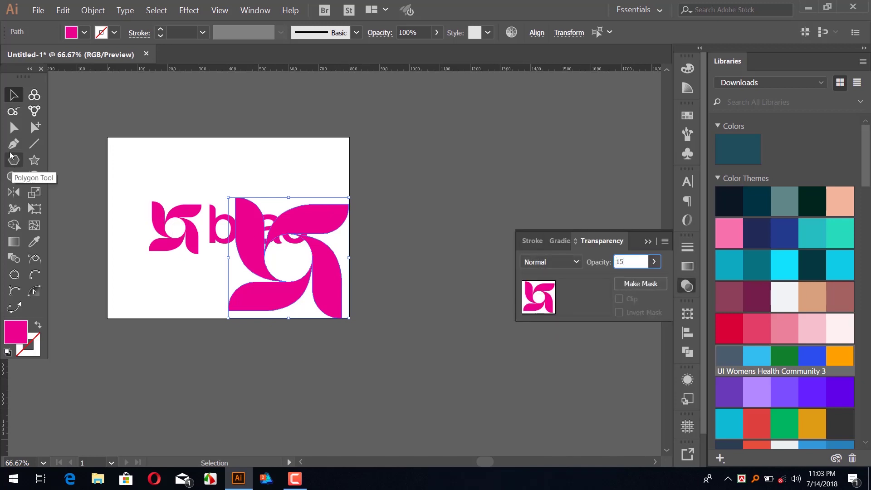
pyautogui.press('Return')
pyautogui.click(444, 171)
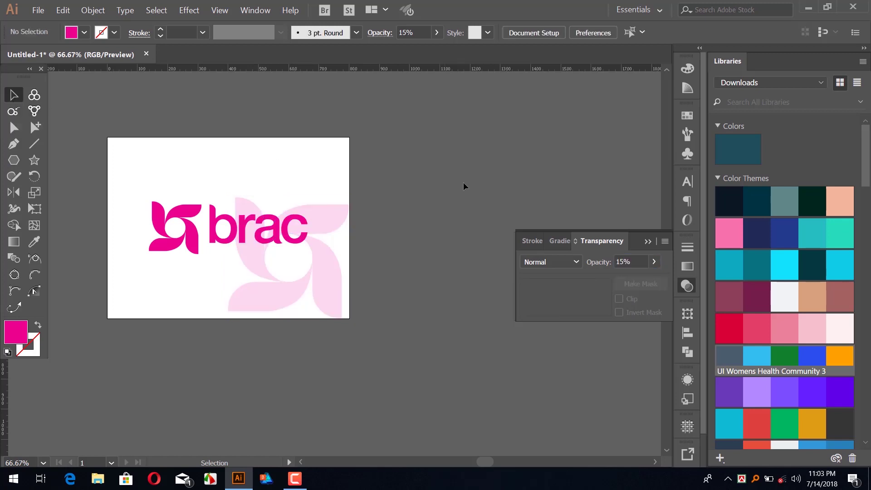
pyautogui.click(643, 244)
pyautogui.hotkey('ctrl', '0')
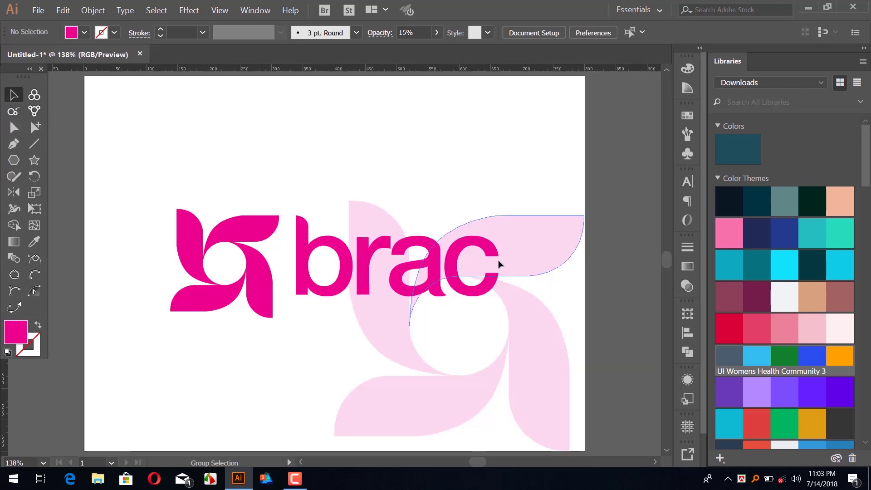